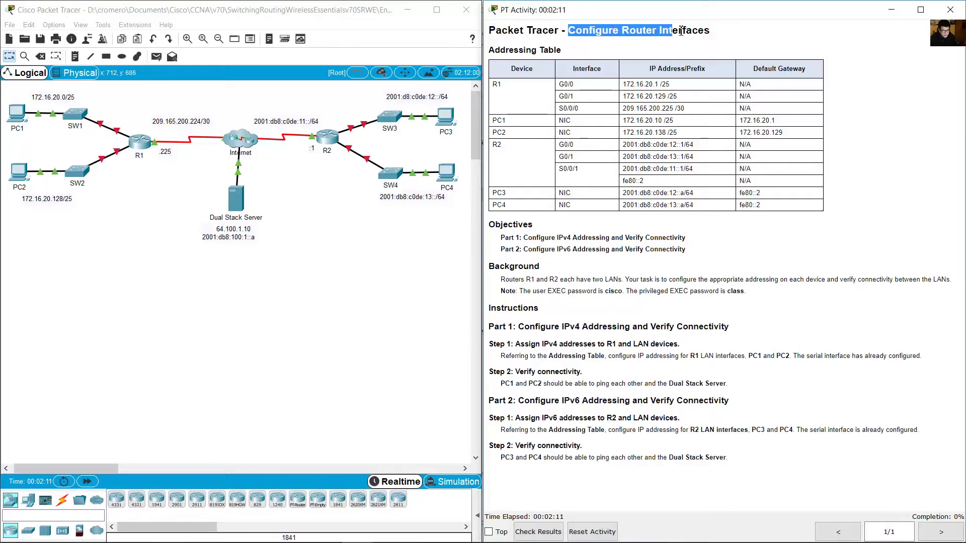
# - Review the addressing table rows for R1, PC1 and PC2, matching them to the topology
pyautogui.moveTo(495, 50); pyautogui.dragTo(549, 50)
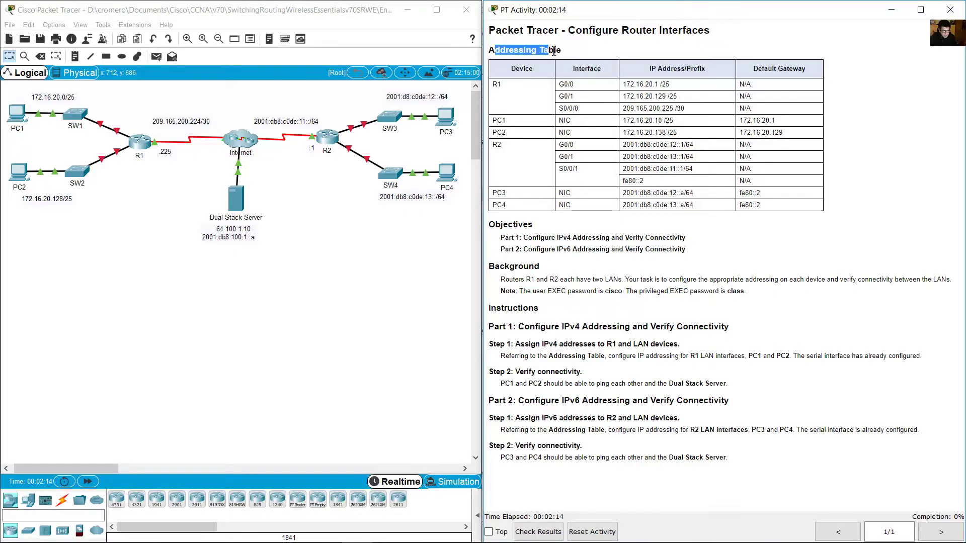
pyautogui.doubleClick(496, 84)
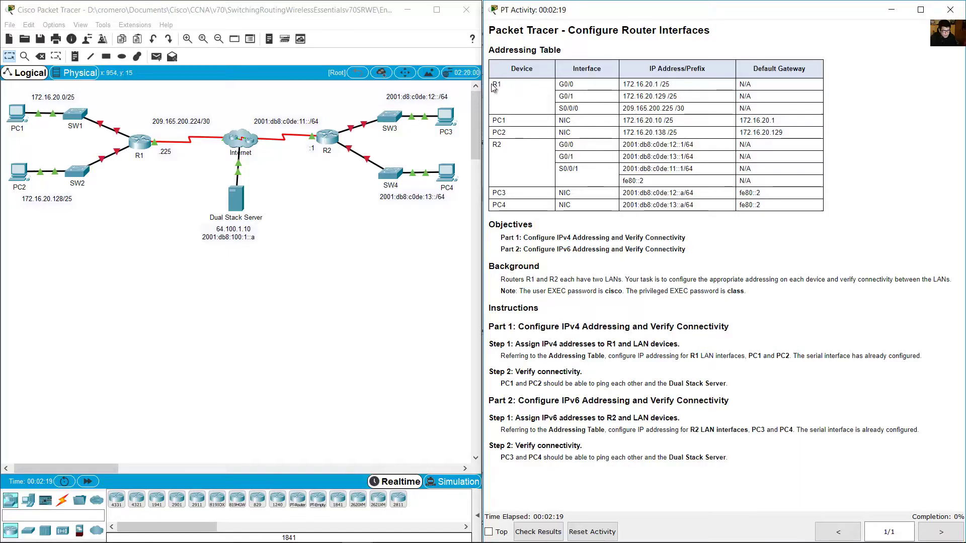
pyautogui.moveTo(147, 201); pyautogui.dragTo(189, 192)
pyautogui.moveTo(561, 82); pyautogui.dragTo(790, 112)
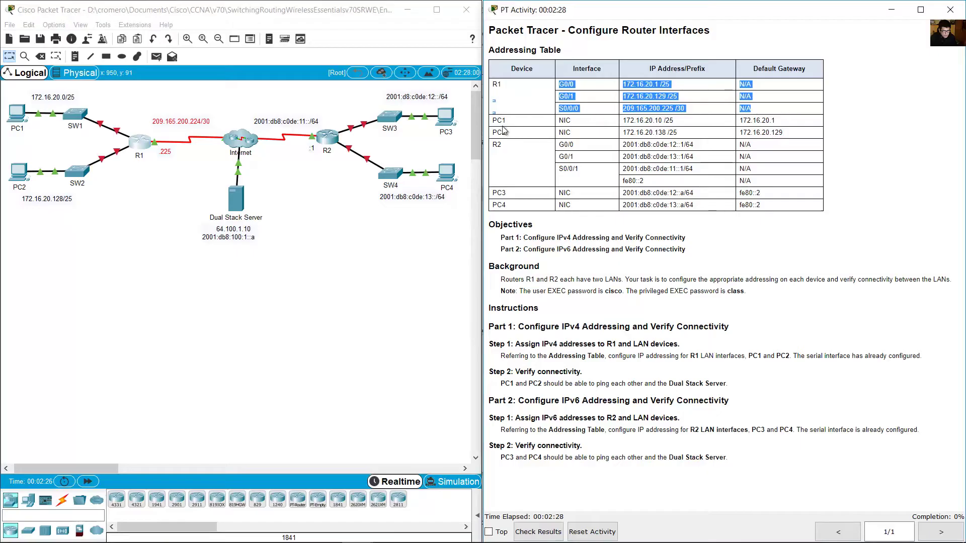
pyautogui.moveTo(495, 121); pyautogui.dragTo(797, 134)
pyautogui.click(316, 224)
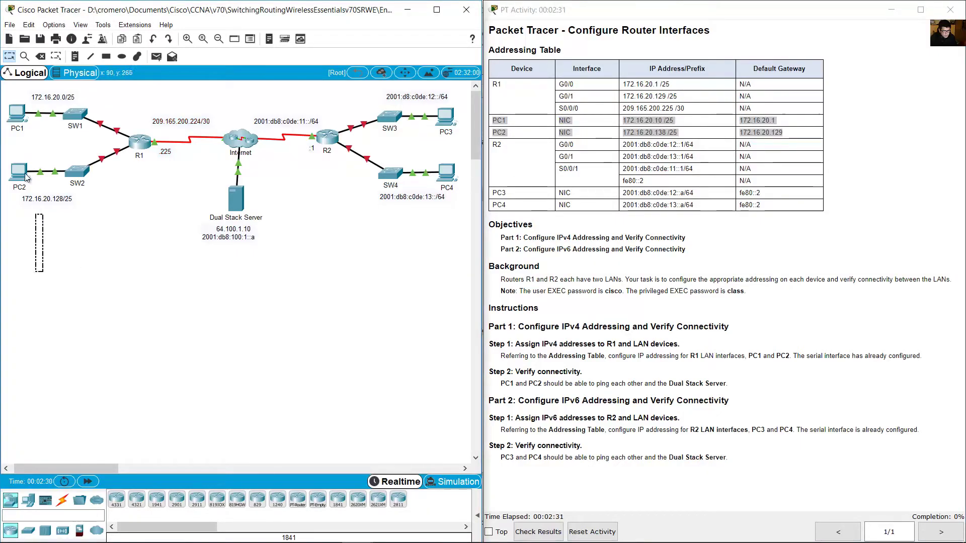
pyautogui.moveTo(33, 204); pyautogui.dragTo(7, 94)
pyautogui.click(502, 147)
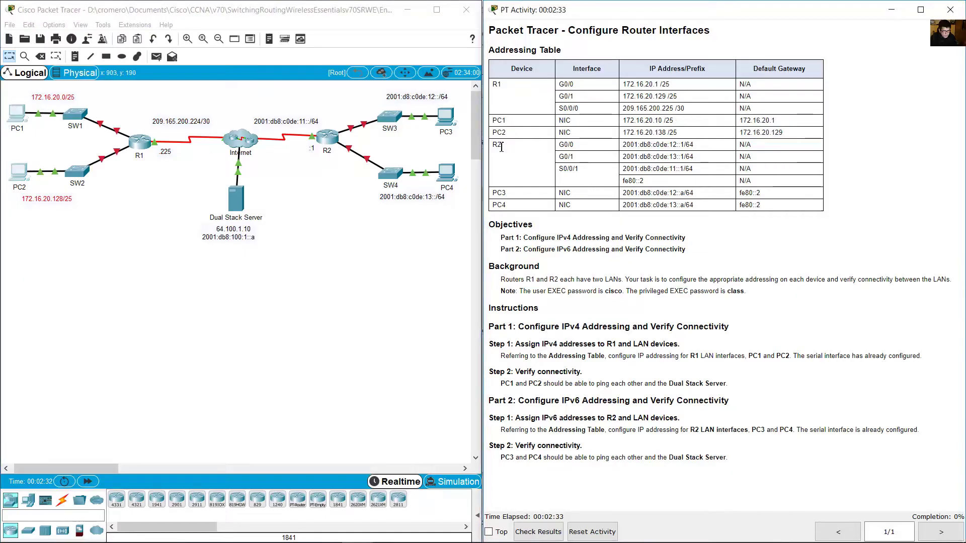
pyautogui.moveTo(501, 146); pyautogui.dragTo(783, 183)
# - Match R2, PC3 and PC4 and their subnets between the topology and addressing table
pyautogui.moveTo(361, 206); pyautogui.dragTo(311, 108)
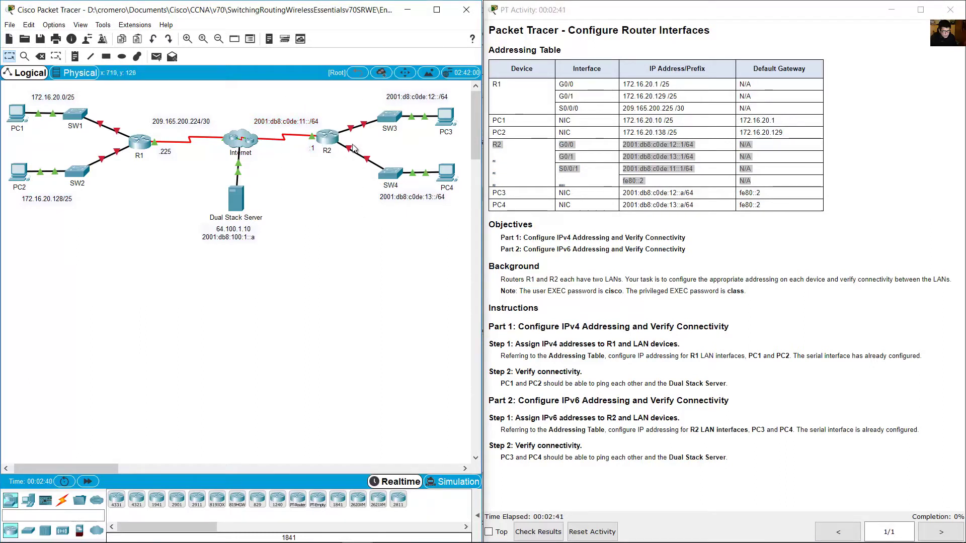
pyautogui.moveTo(350, 135)
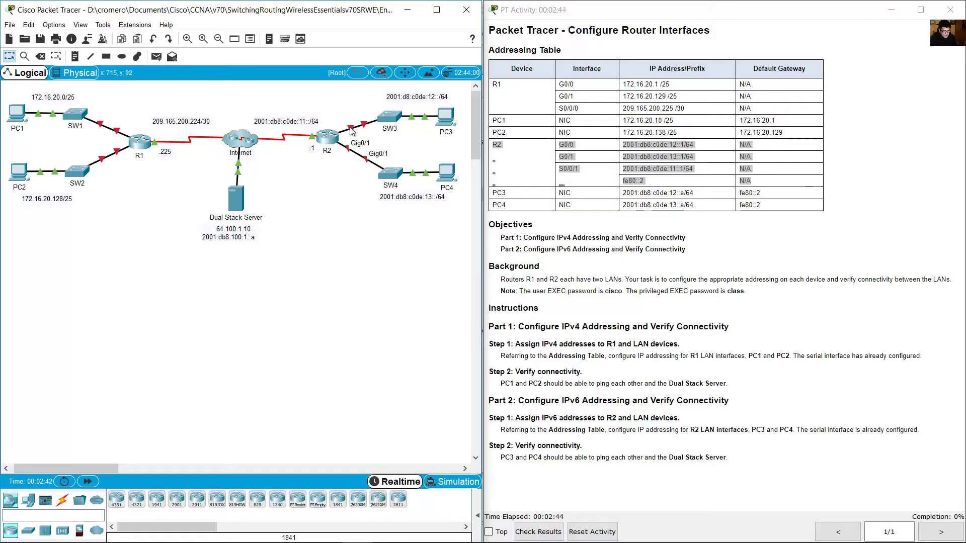
pyautogui.moveTo(312, 140)
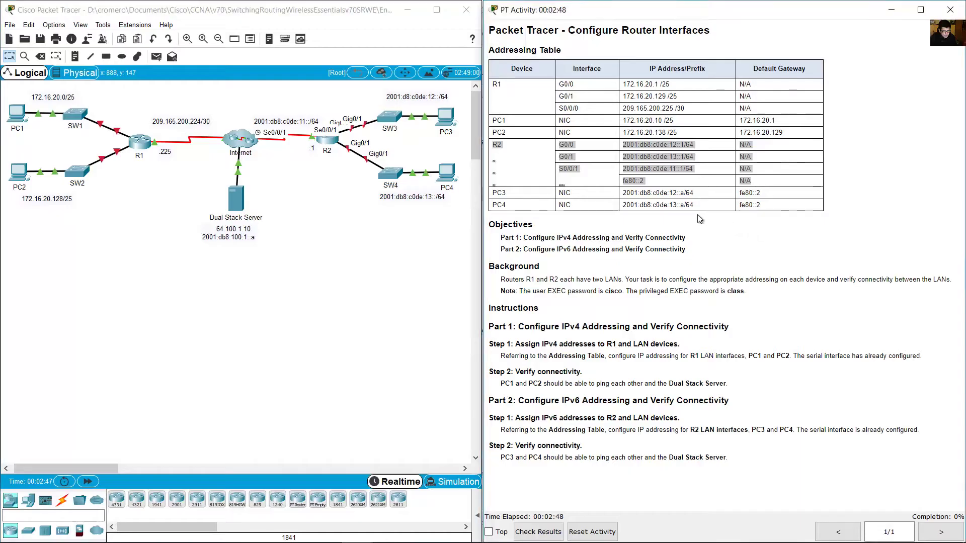
pyautogui.click(697, 215)
pyautogui.moveTo(496, 194); pyautogui.dragTo(762, 205)
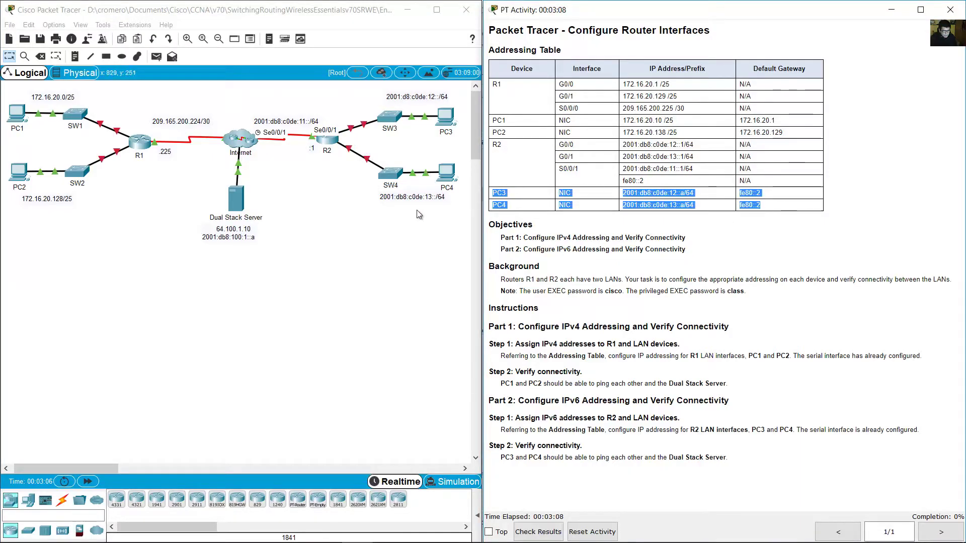
pyautogui.moveTo(449, 245); pyautogui.dragTo(427, 101)
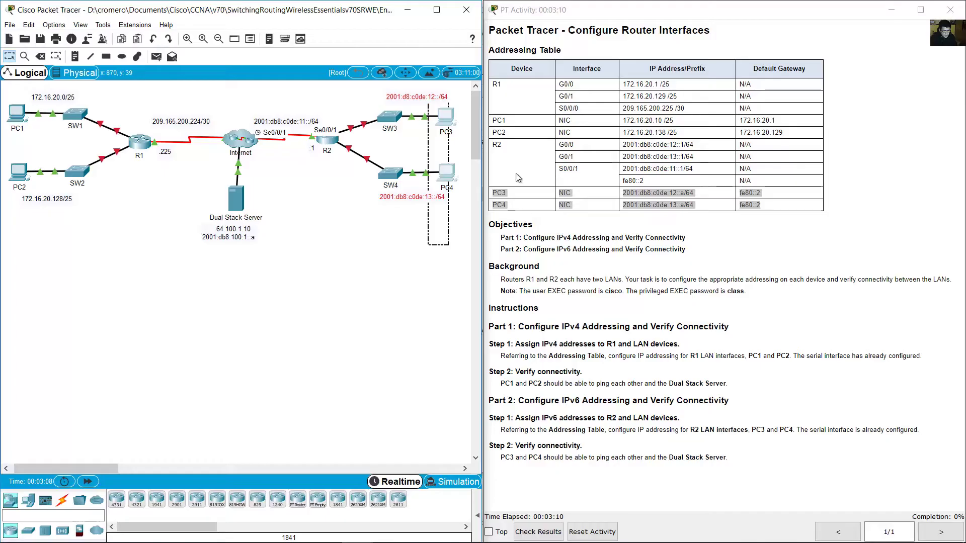
pyautogui.click(634, 247)
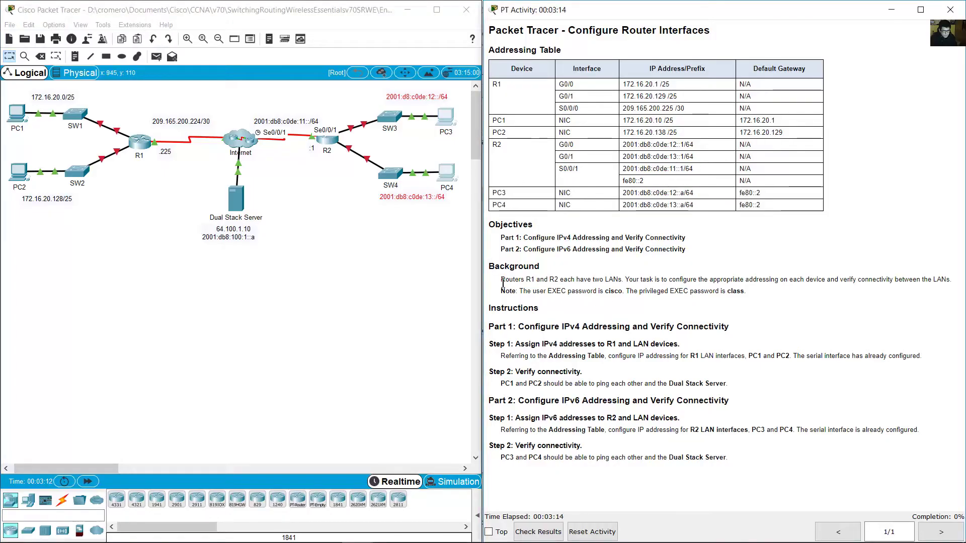
# - Read the Background, EXEC password note and Part 1 Step 1 instructions for R1's LAN interfaces
pyautogui.moveTo(501, 280); pyautogui.dragTo(951, 280)
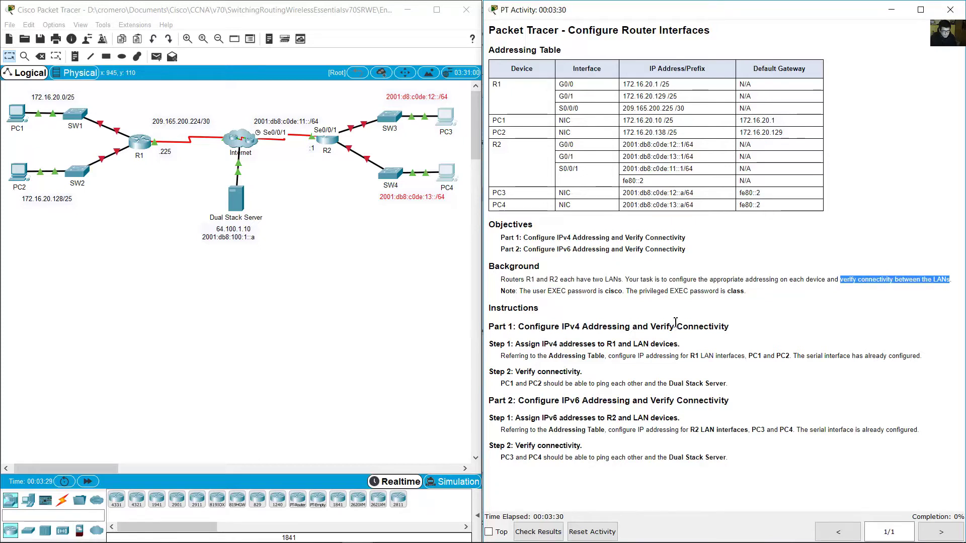
pyautogui.moveTo(519, 291); pyautogui.dragTo(756, 292)
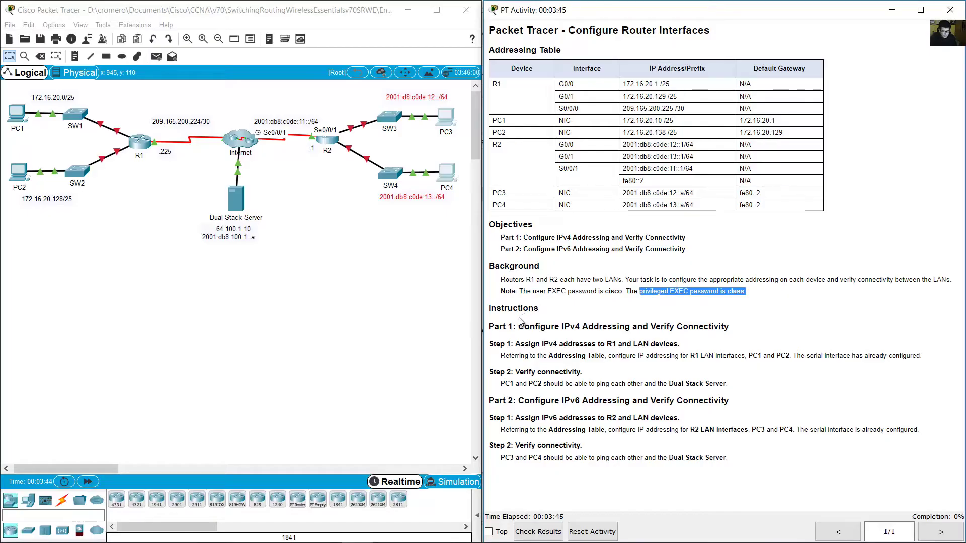
pyautogui.moveTo(519, 326); pyautogui.dragTo(647, 331)
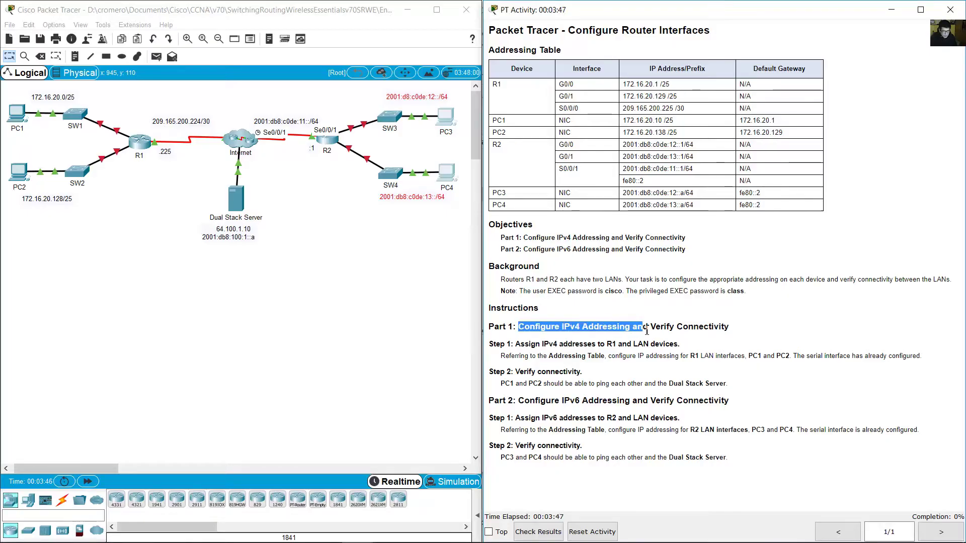
pyautogui.moveTo(515, 344); pyautogui.dragTo(681, 347)
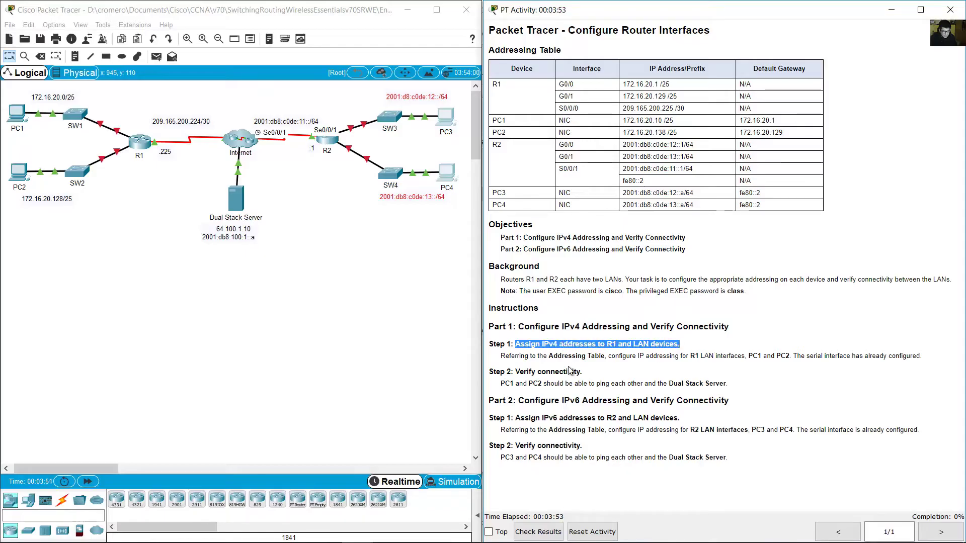
pyautogui.moveTo(505, 356); pyautogui.dragTo(640, 358)
pyautogui.moveTo(608, 358); pyautogui.dragTo(747, 356)
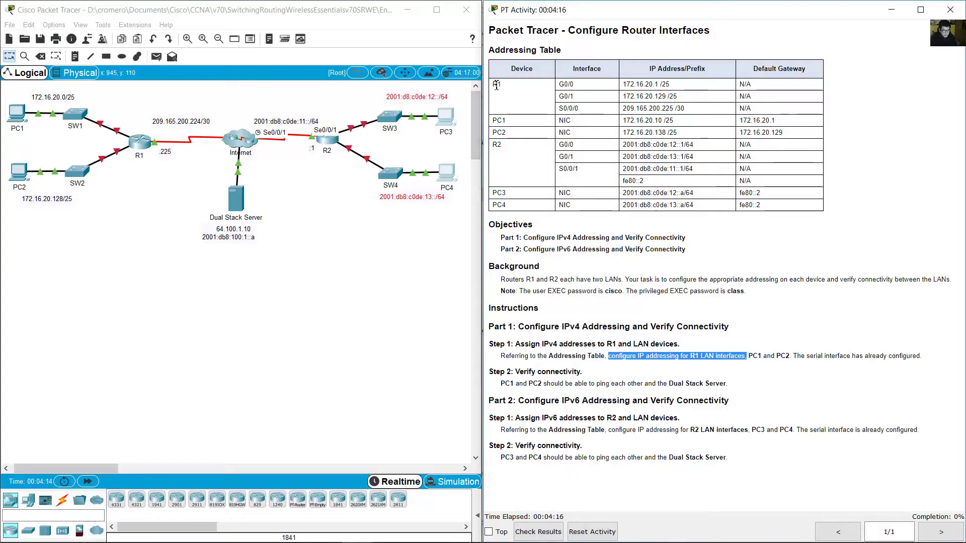
# - Open R1's device window, move it lower left, widen it and show its CLI
pyautogui.click(118, 225)
pyautogui.moveTo(116, 224); pyautogui.dragTo(27, 99)
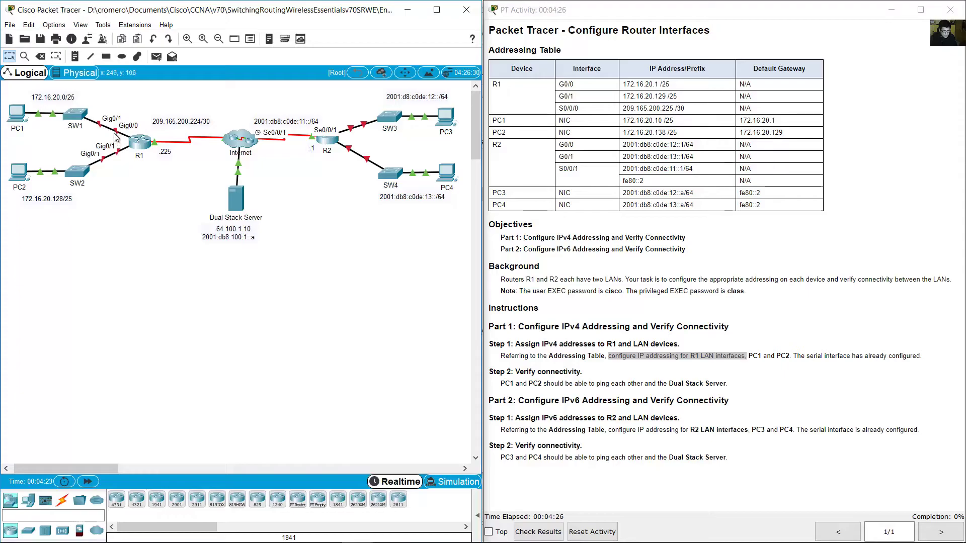
pyautogui.click(145, 146)
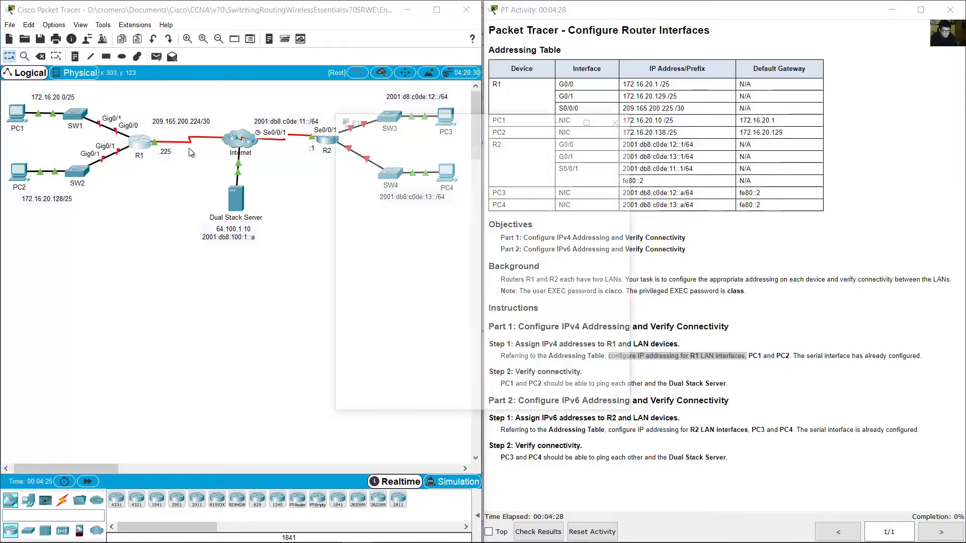
pyautogui.moveTo(412, 128); pyautogui.dragTo(91, 245)
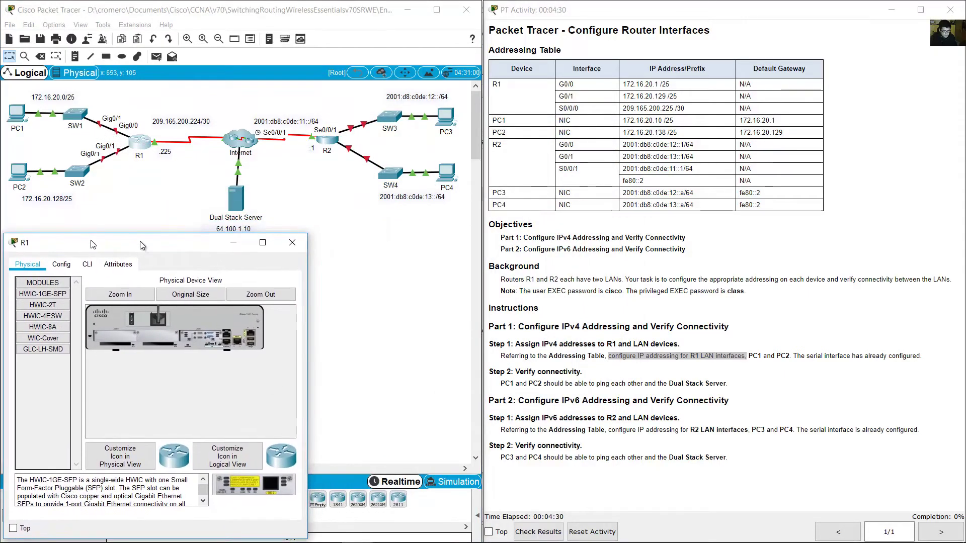
pyautogui.moveTo(312, 257); pyautogui.dragTo(474, 258)
pyautogui.click(87, 264)
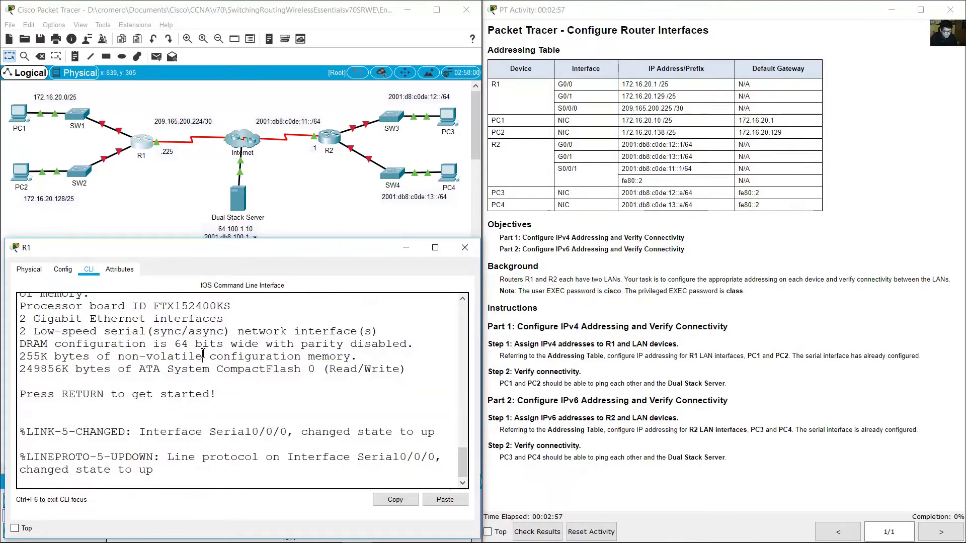
# - Log into R1, enter privileged mode with the enable password, and run 'conf term'
pyautogui.press('Return')
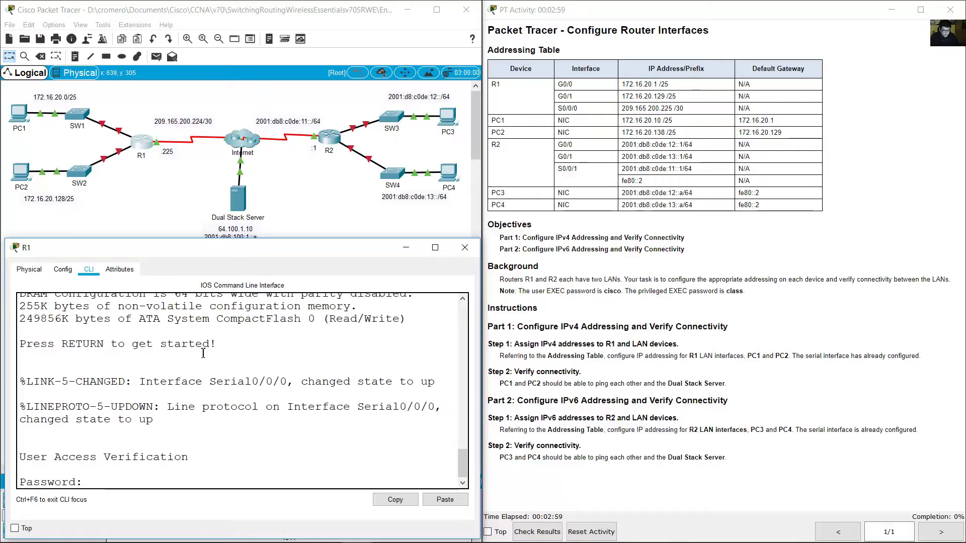
pyautogui.press('Return')
pyautogui.write('en')
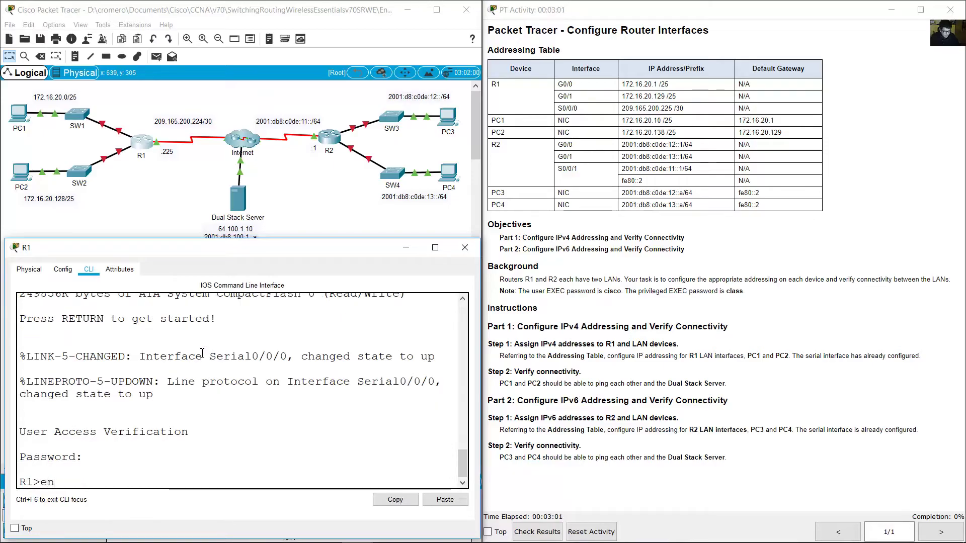
pyautogui.press('Return')
pyautogui.write('class')
pyautogui.press('Return')
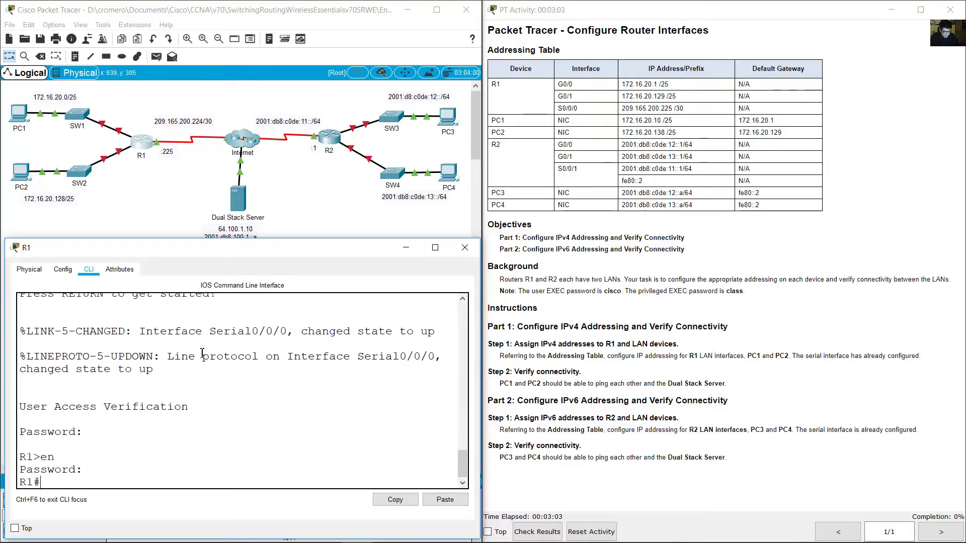
pyautogui.write('conf term')
pyautogui.press('Return')
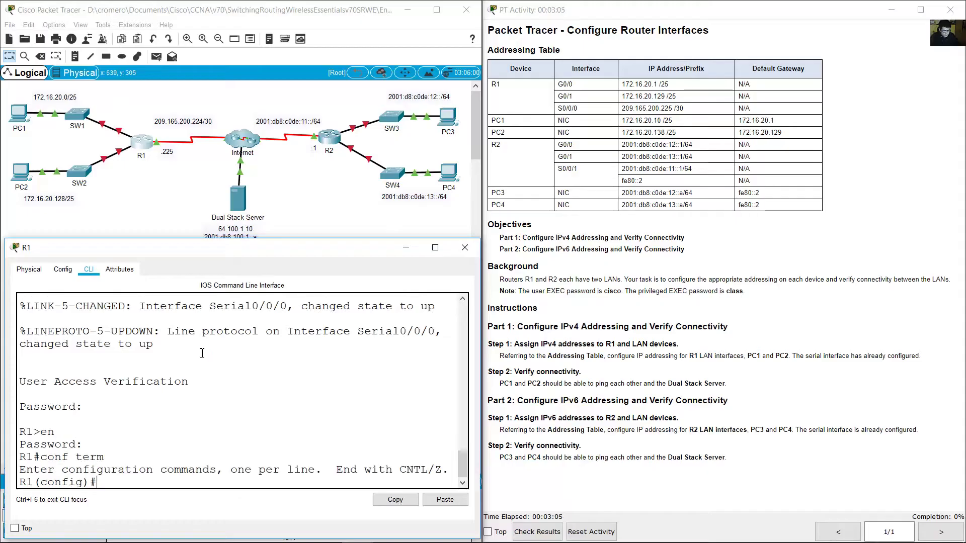
# - Return to the topology and highlight R1's G0/0 address row in the table
pyautogui.click(106, 222)
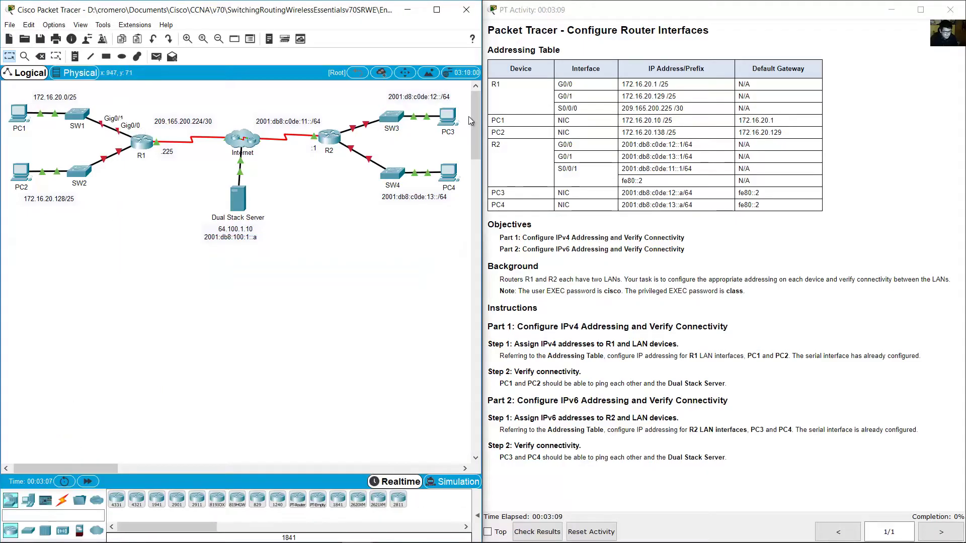
pyautogui.moveTo(557, 84); pyautogui.dragTo(573, 84)
pyautogui.moveTo(663, 85); pyautogui.dragTo(755, 86)
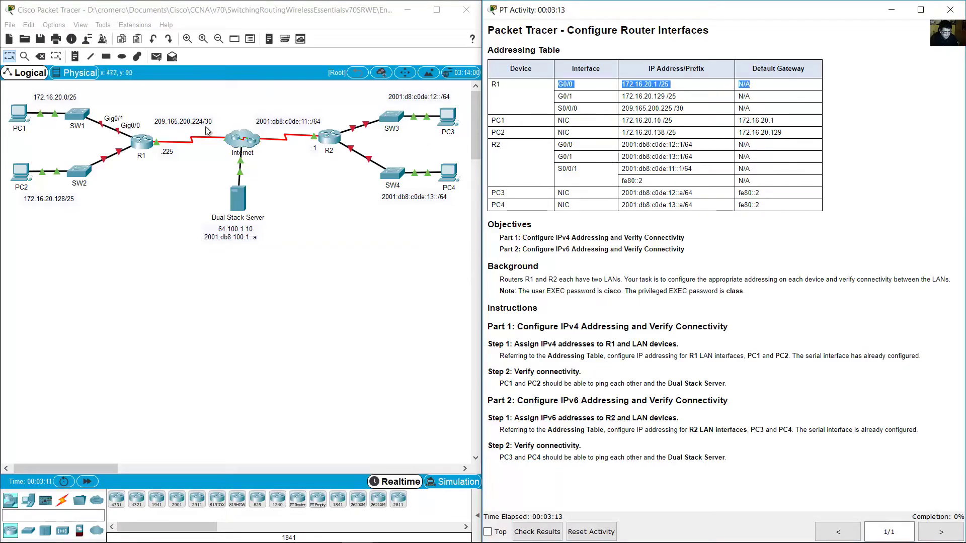
# - Configure R1 G0/0 with 172.16.20.1 255.255.255.128 and enable it with no shutdown
pyautogui.click(144, 146)
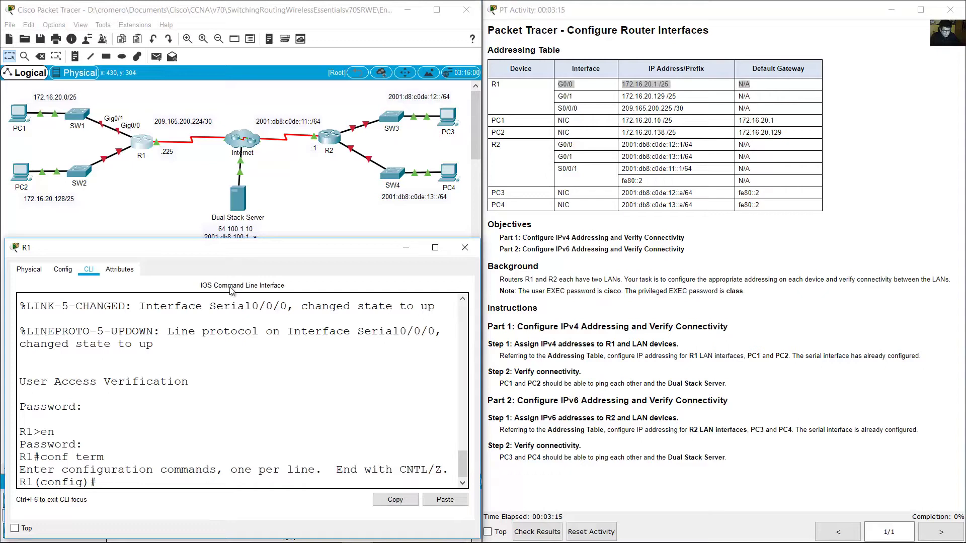
pyautogui.click(253, 449)
pyautogui.write('int g0')
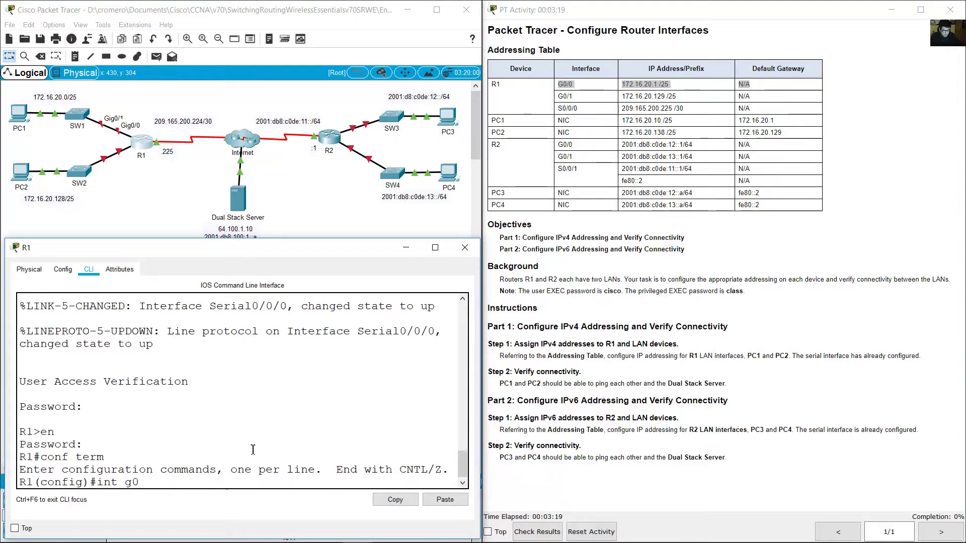
pyautogui.write('/0')
pyautogui.press('Return')
pyautogui.write('ip ad')
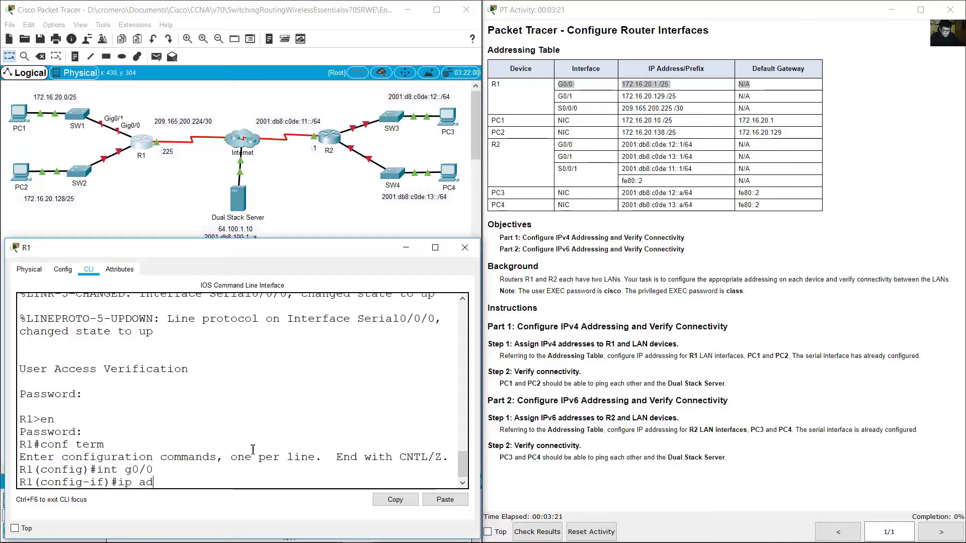
pyautogui.write('dress 172')
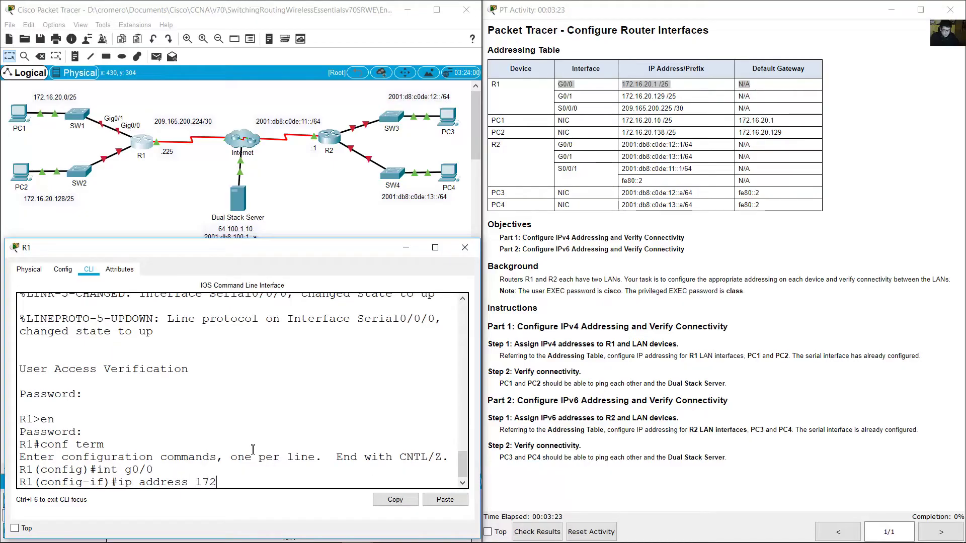
pyautogui.write('.16.20.1 255.255.255.128')
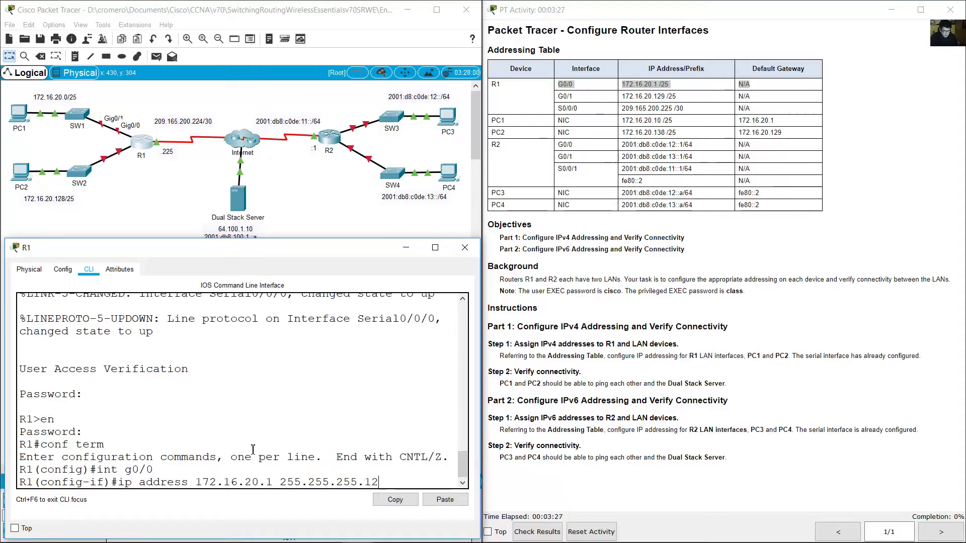
pyautogui.click(664, 83)
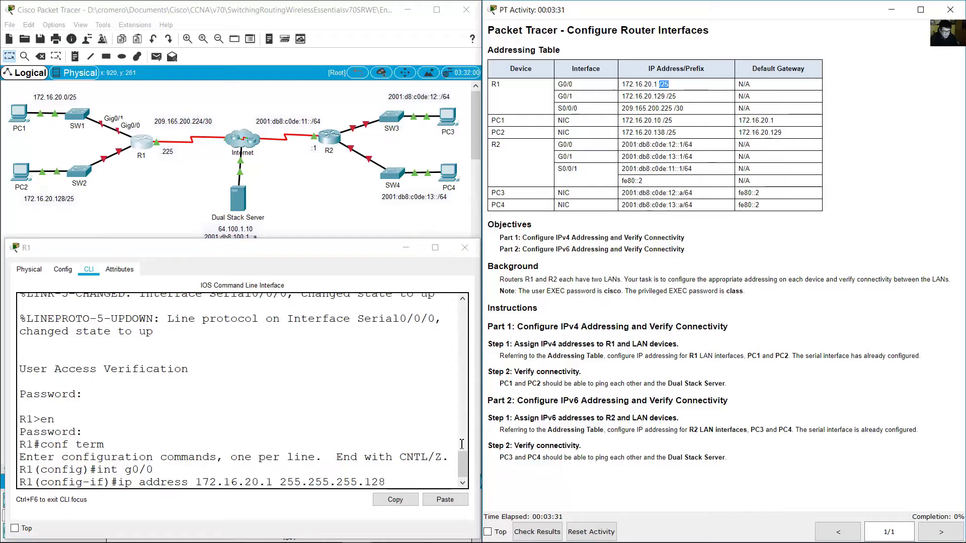
pyautogui.click(362, 483)
pyautogui.press('Return')
pyautogui.write('no shutdown')
pyautogui.press('Return')
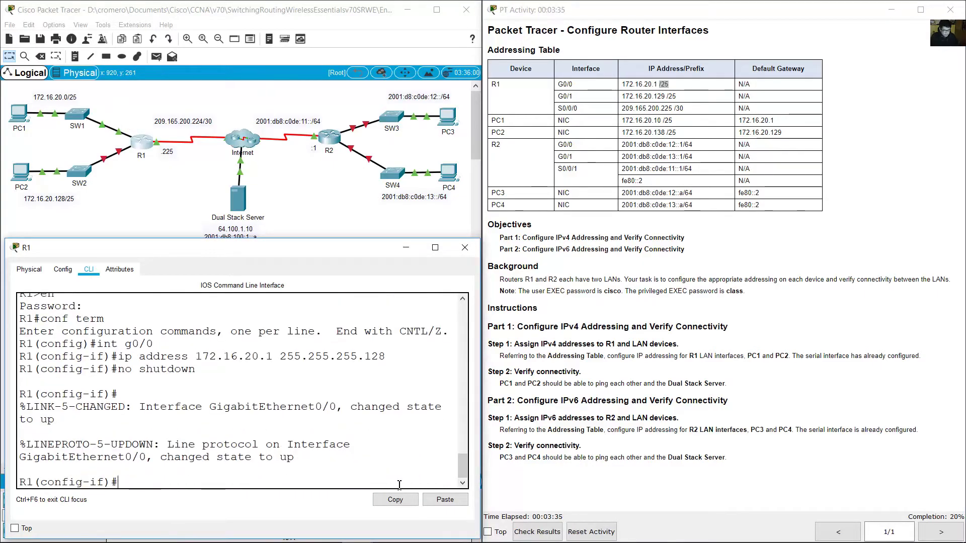
pyautogui.click(126, 159)
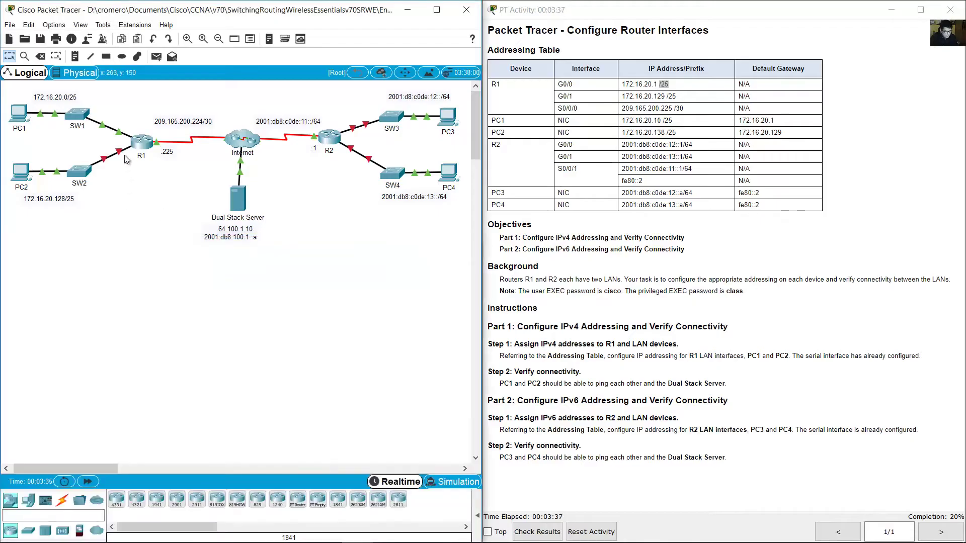
# - Configure R1 G0/1 with 172.16.20.129 255.255.255.128 by editing the recalled command, then no shutdown
pyautogui.moveTo(121, 155)
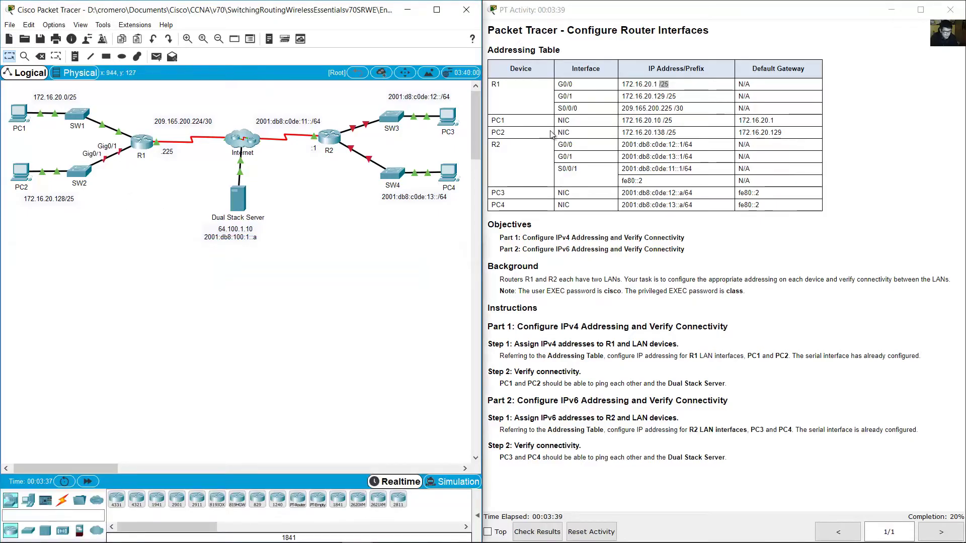
pyautogui.moveTo(572, 99); pyautogui.dragTo(682, 108)
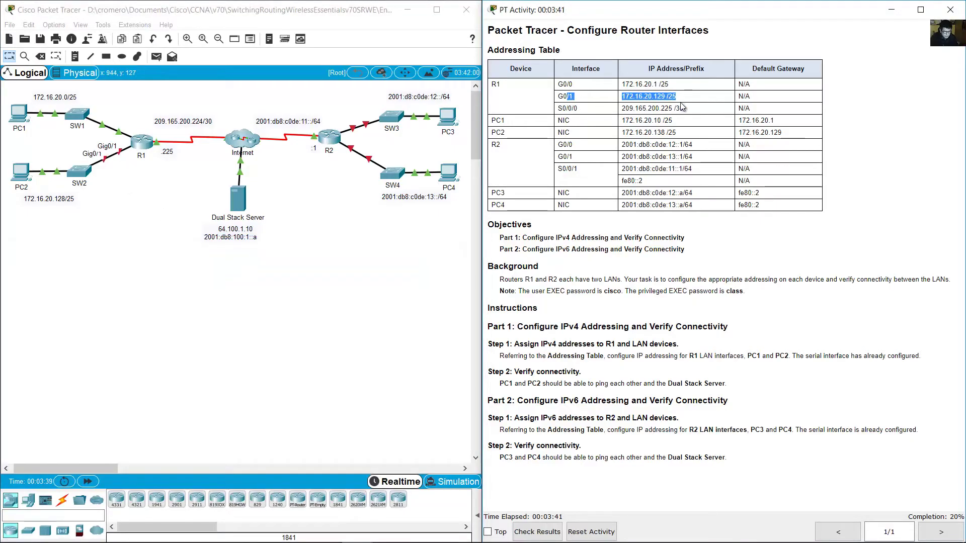
pyautogui.click(133, 141)
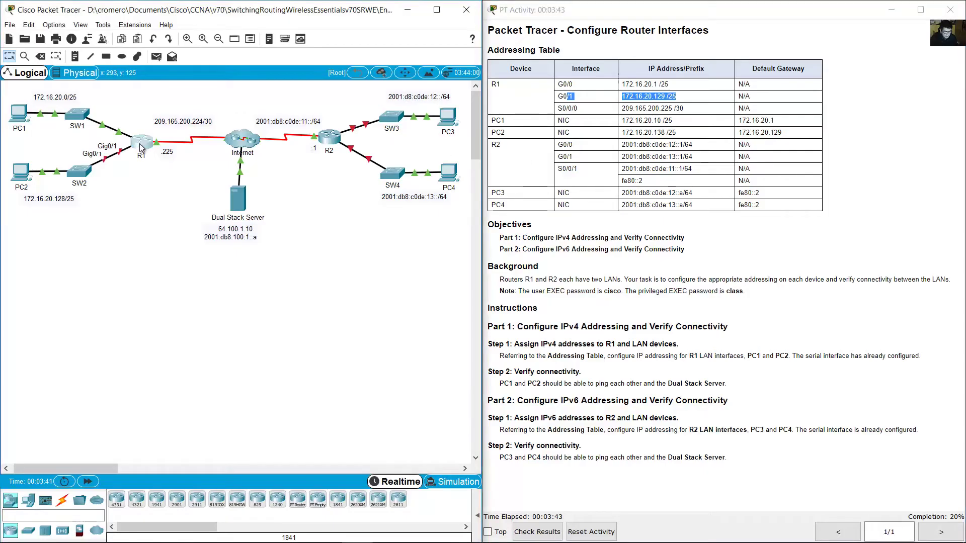
pyautogui.write('int g0/')
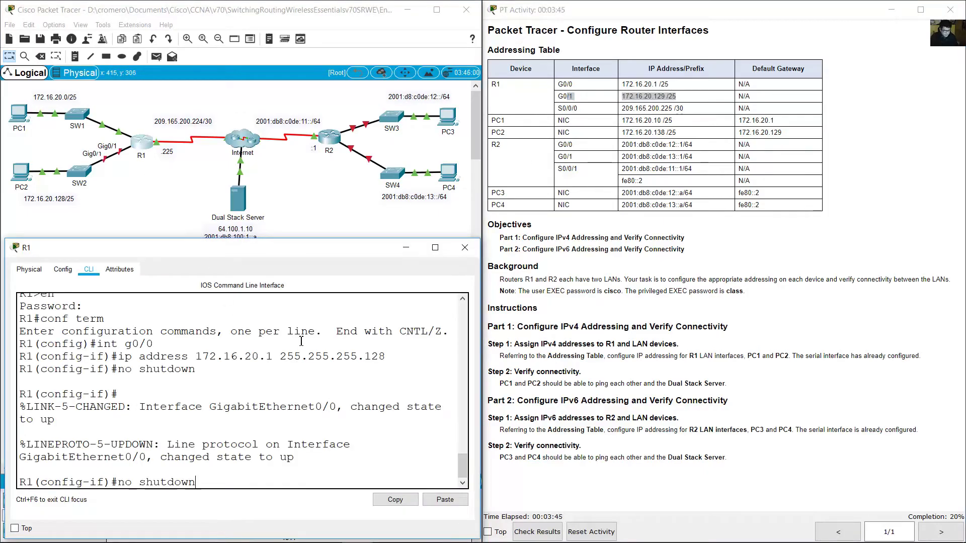
pyautogui.write('1')
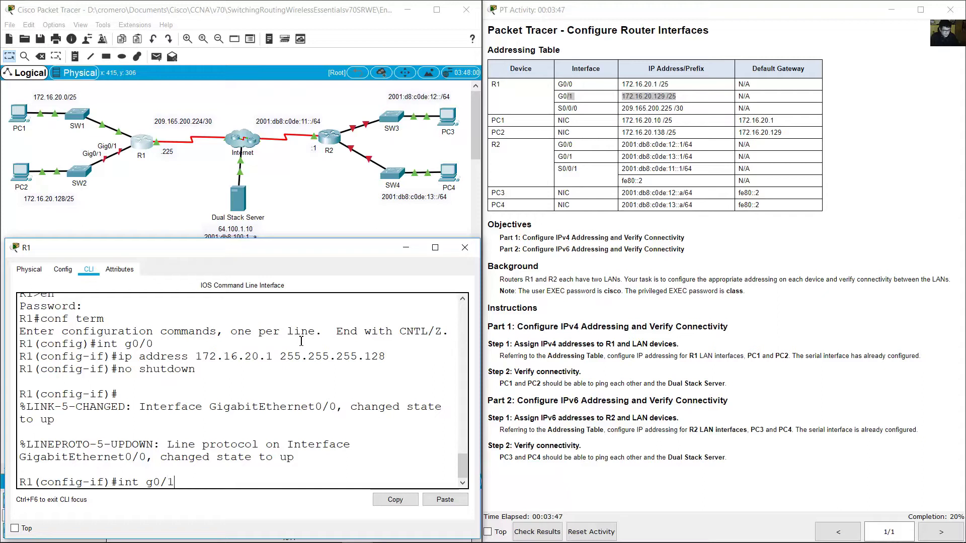
pyautogui.press('Return')
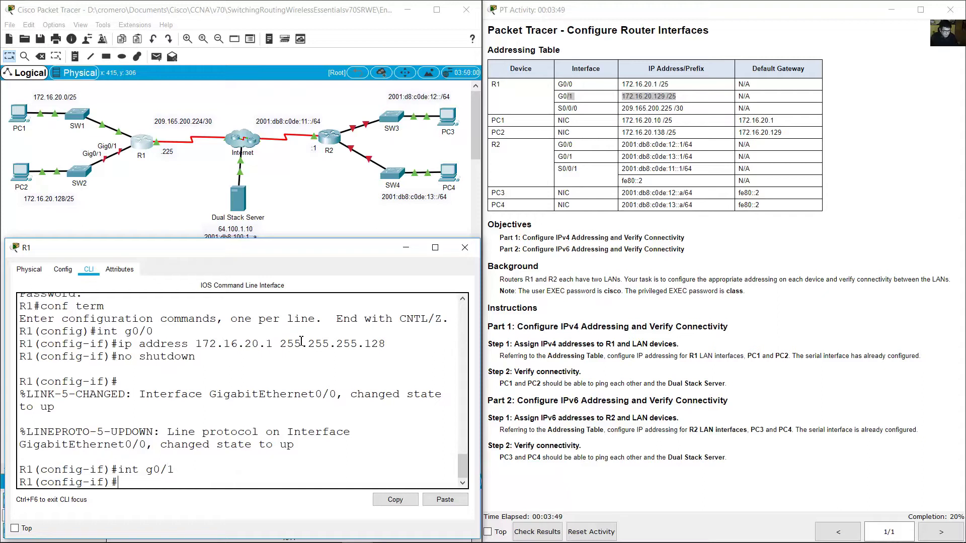
pyautogui.press('Up')
pyautogui.press('Up')
pyautogui.press('Up')
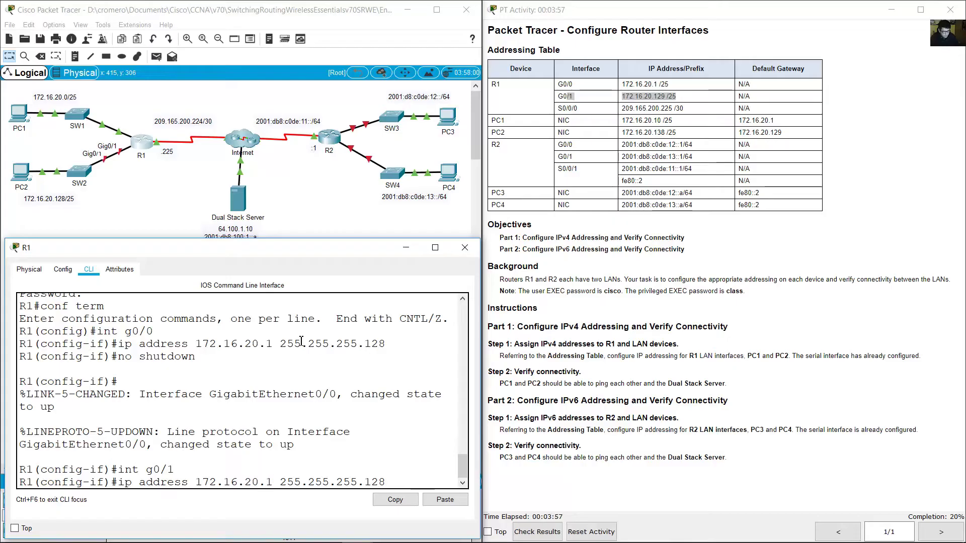
pyautogui.write('29')
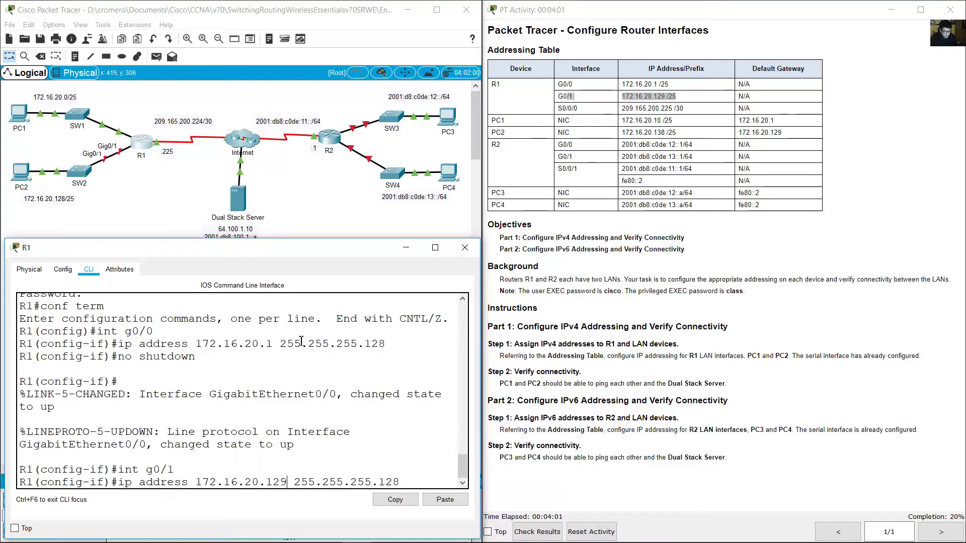
pyautogui.moveTo(301, 482); pyautogui.dragTo(405, 482)
pyautogui.moveTo(665, 96); pyautogui.dragTo(701, 104)
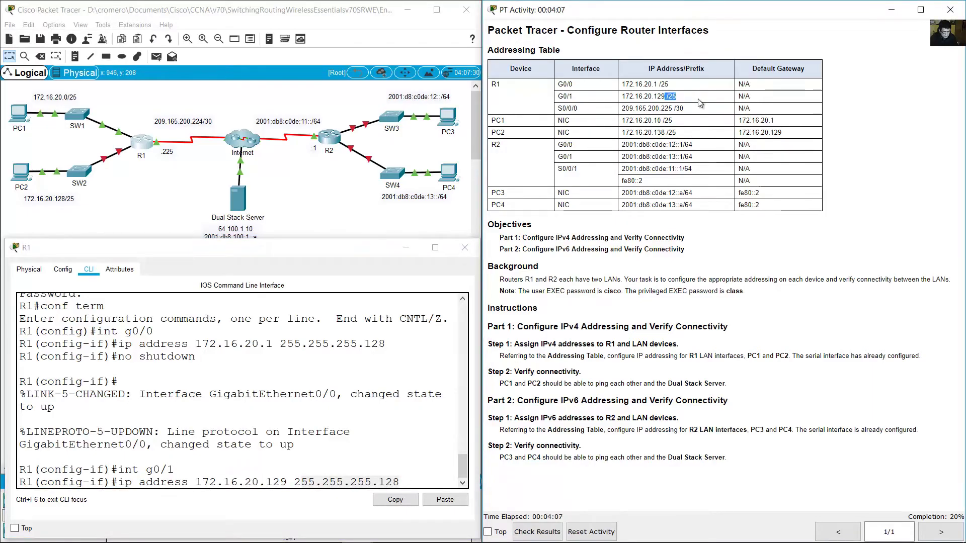
pyautogui.click(454, 470)
pyautogui.press('Return')
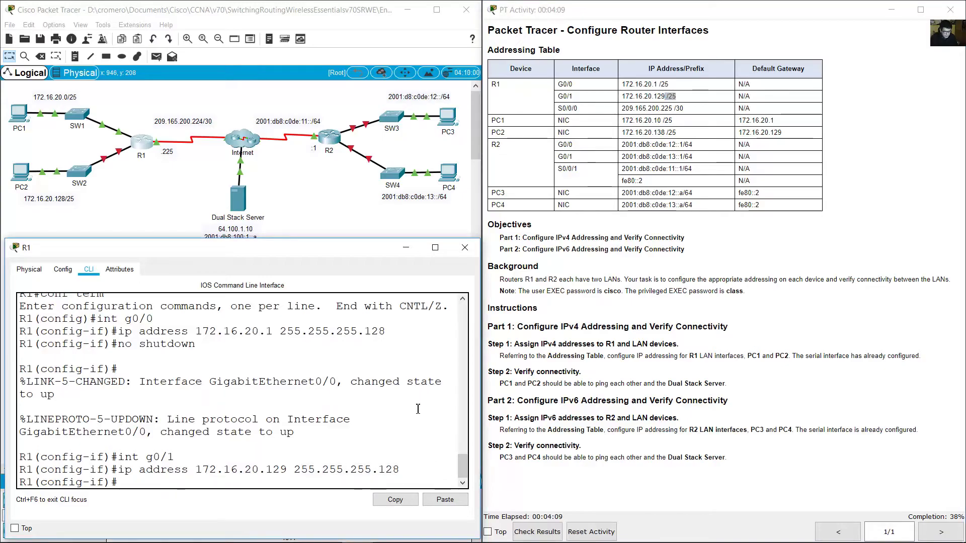
pyautogui.write('no shutdown')
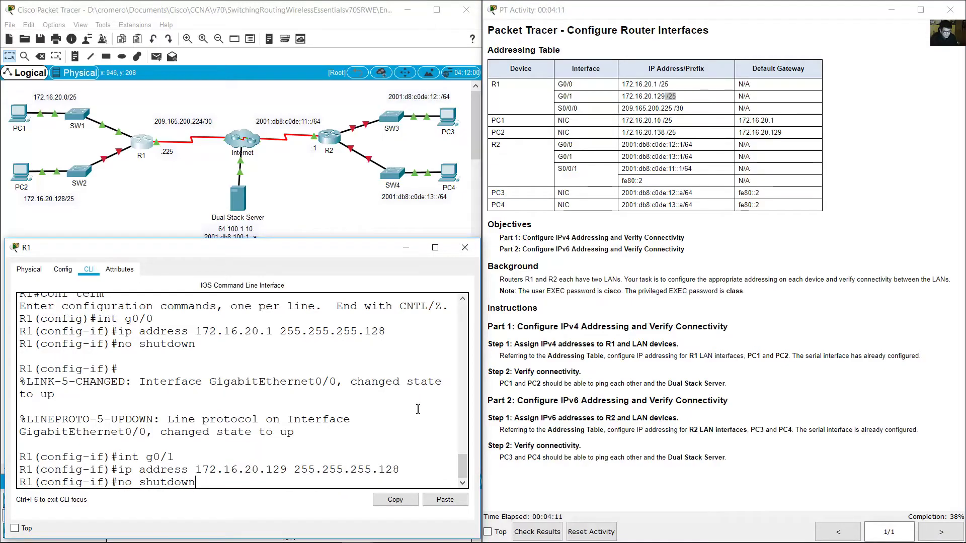
pyautogui.press('Return')
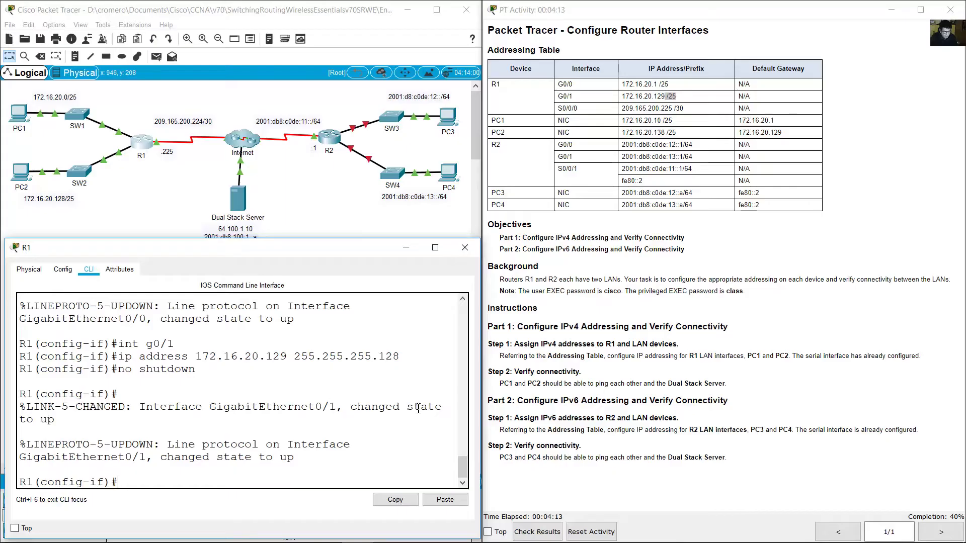
# - Review the PC1 and PC2 addressing step and their addresses in the table
pyautogui.click(538, 383)
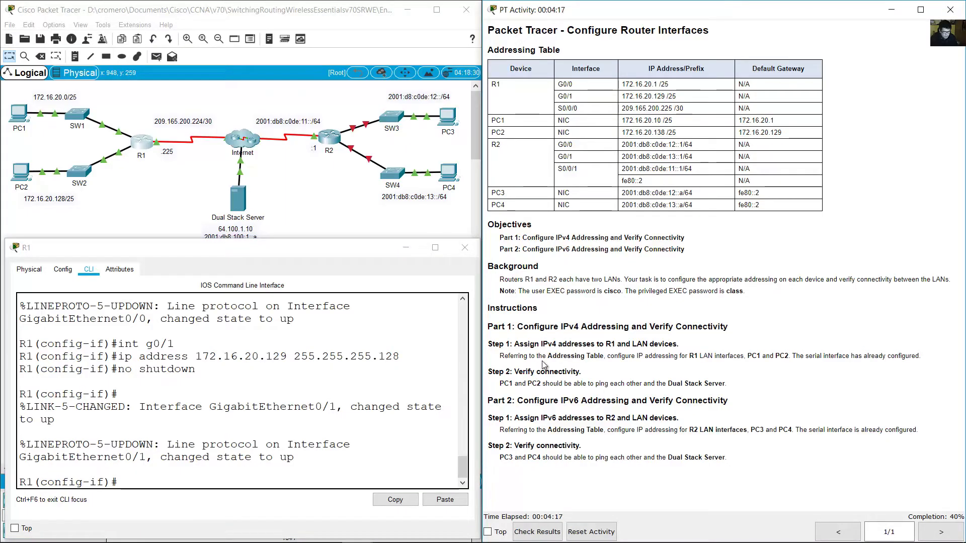
pyautogui.moveTo(746, 355); pyautogui.dragTo(798, 361)
pyautogui.moveTo(622, 121); pyautogui.dragTo(685, 135)
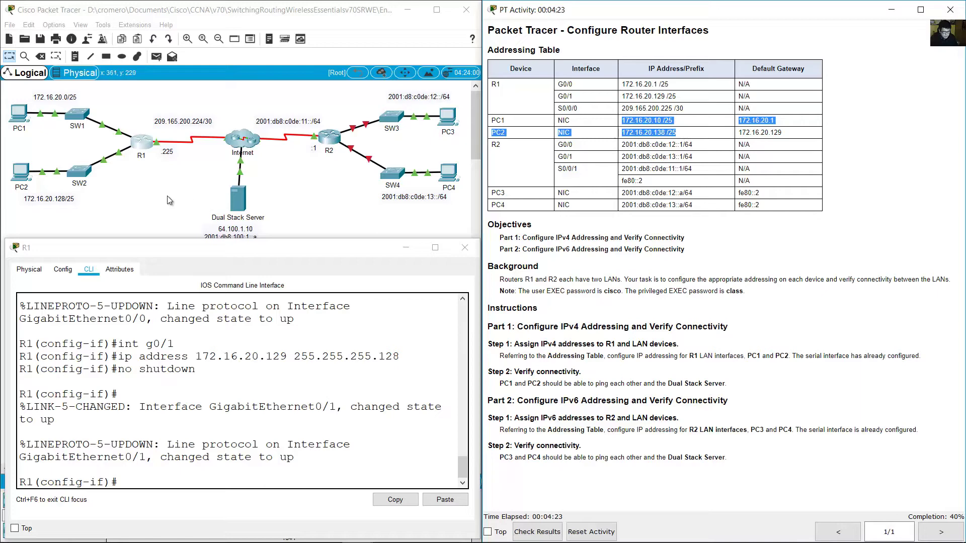
# - Enter PC1's IPv4 address 172.16.20.10 and subnet mask 255.255.255.128
pyautogui.click(173, 195)
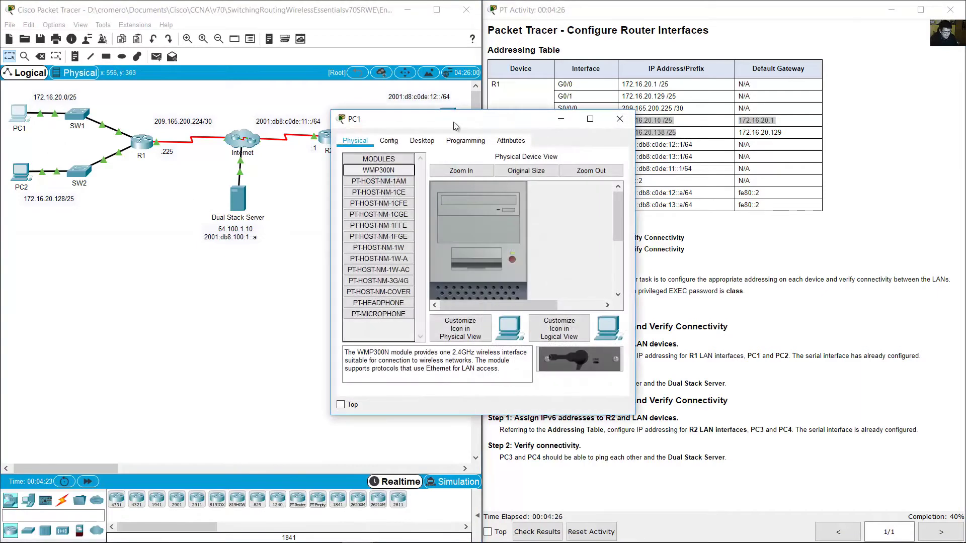
pyautogui.moveTo(483, 120); pyautogui.dragTo(311, 219)
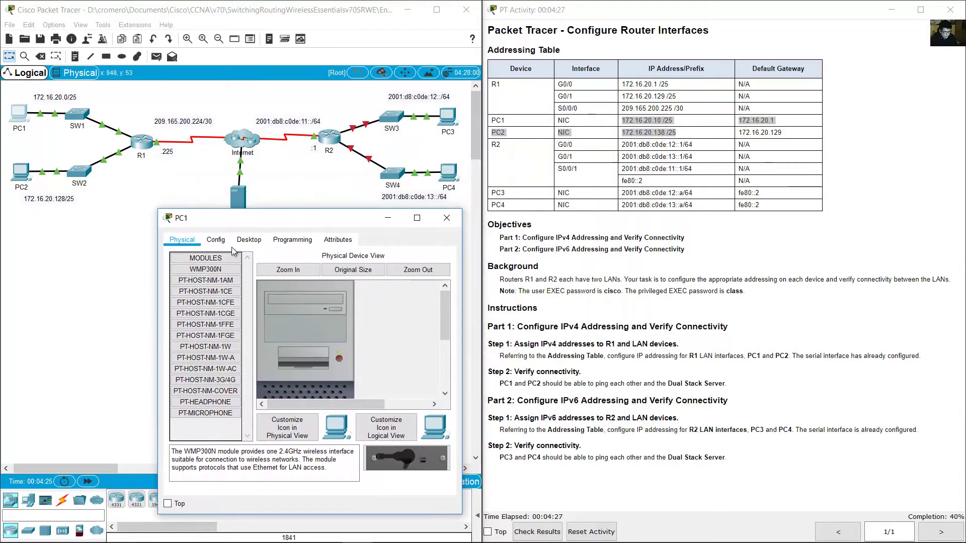
pyautogui.click(249, 240)
pyautogui.click(282, 314)
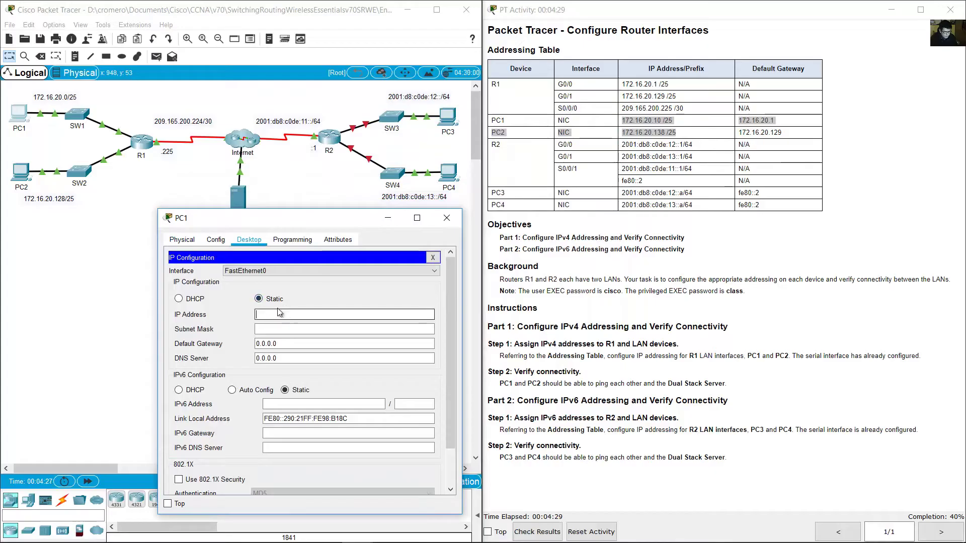
pyautogui.write('172.16.20')
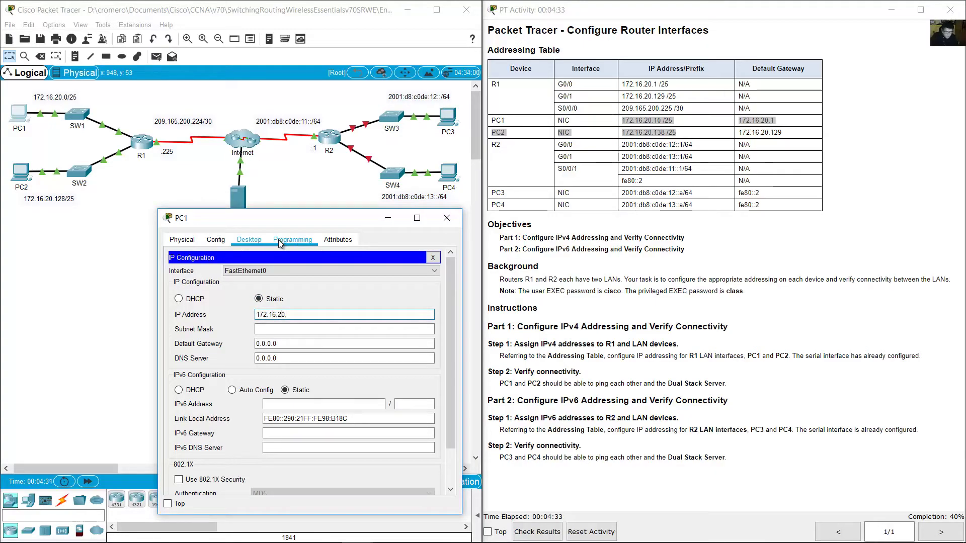
pyautogui.write('.10')
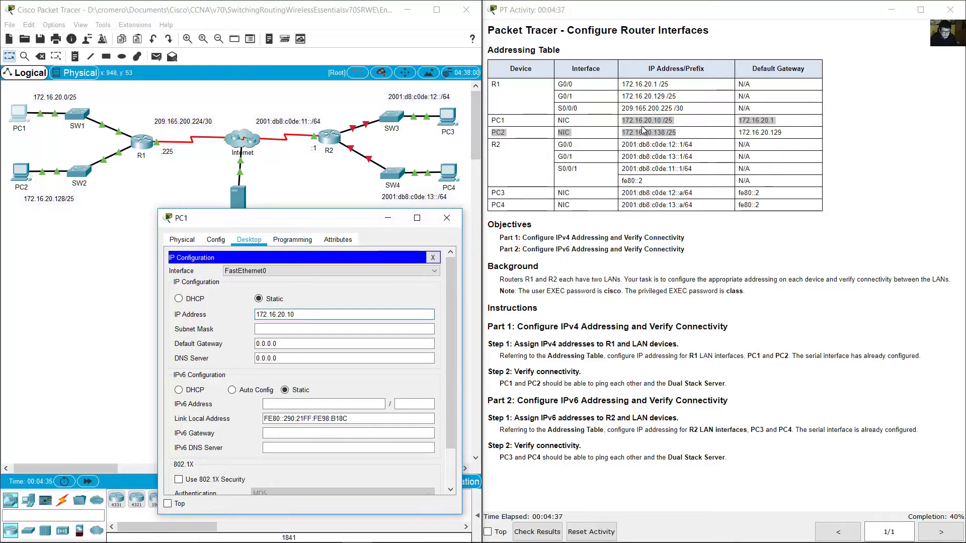
pyautogui.click(657, 120)
pyautogui.moveTo(667, 120); pyautogui.dragTo(674, 122)
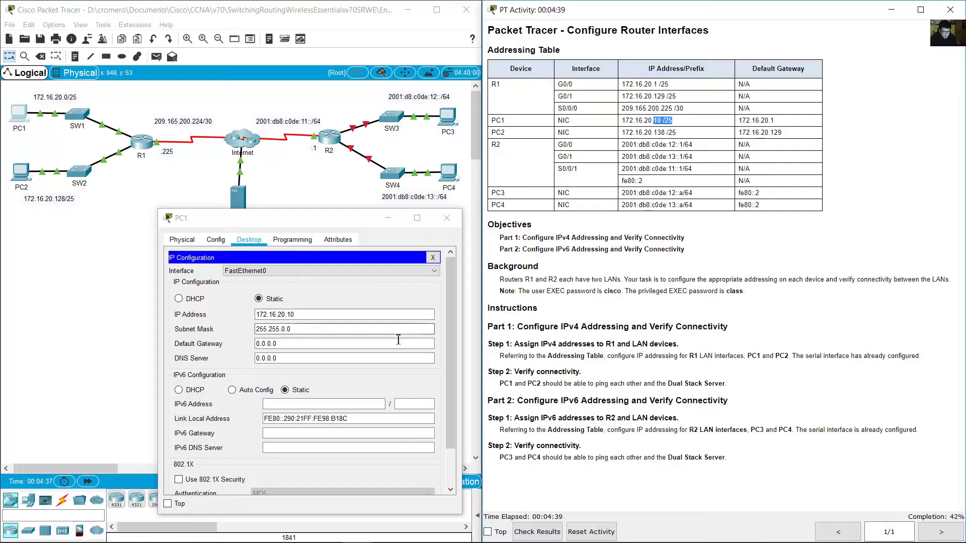
pyautogui.click(383, 330)
pyautogui.press('BackSpace')
pyautogui.press('BackSpace')
pyautogui.press('BackSpace')
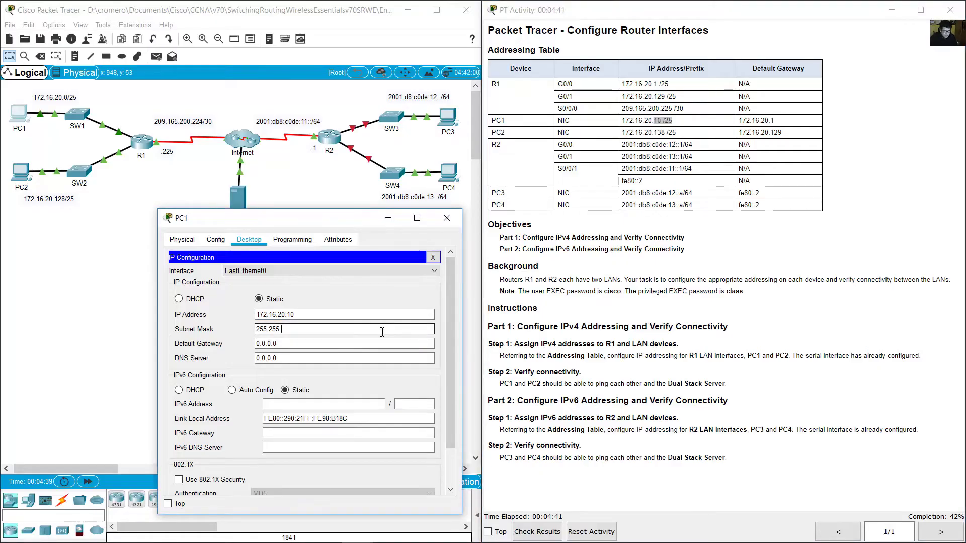
pyautogui.write('255.128')
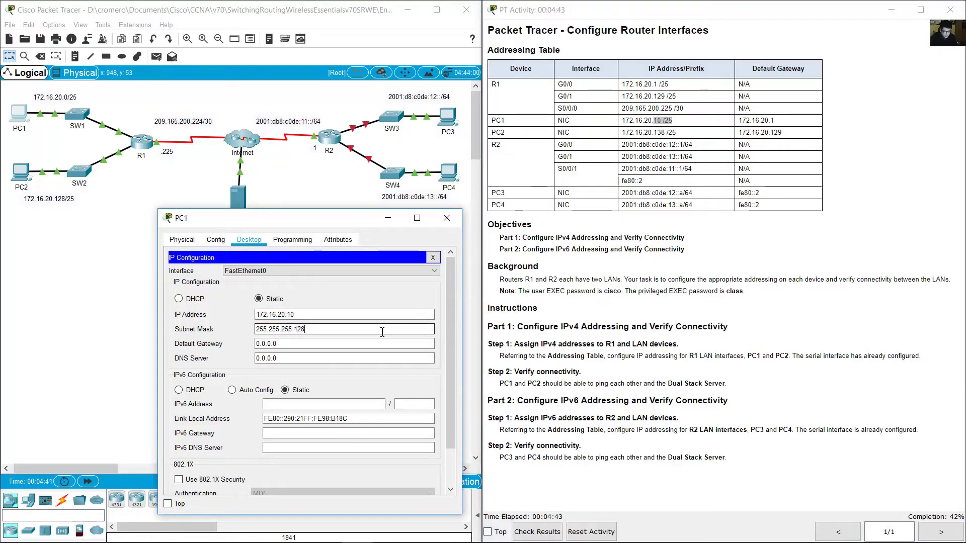
# - Set PC1's default gateway to 172.16.20.1 and close its window
pyautogui.click(773, 122)
pyautogui.moveTo(738, 123); pyautogui.dragTo(771, 126)
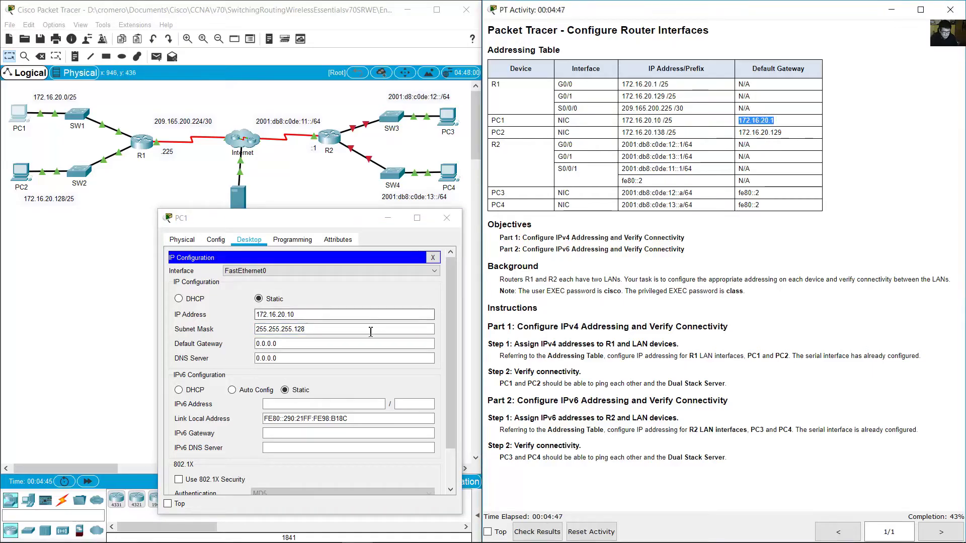
pyautogui.click(185, 320)
pyautogui.press('Tab')
pyautogui.write('172.16.20.1')
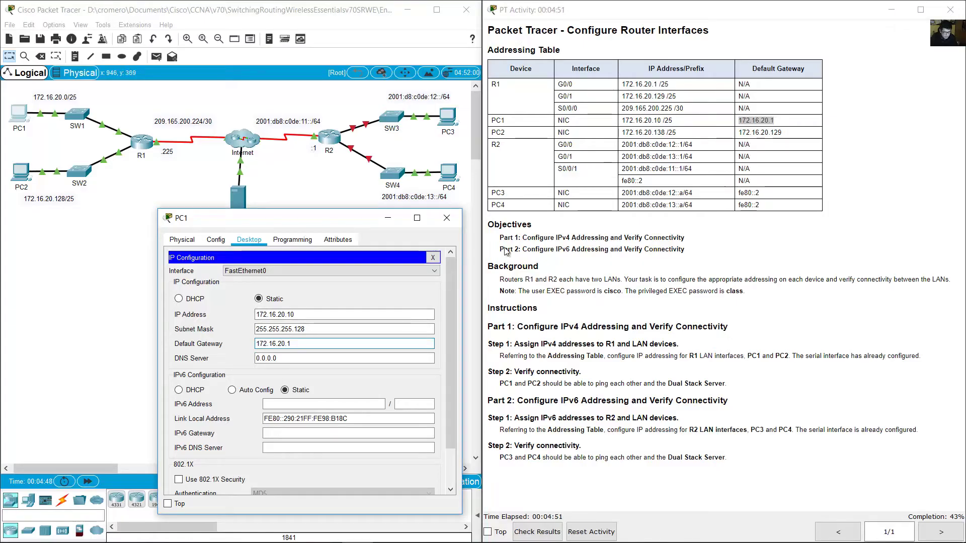
pyautogui.click(447, 218)
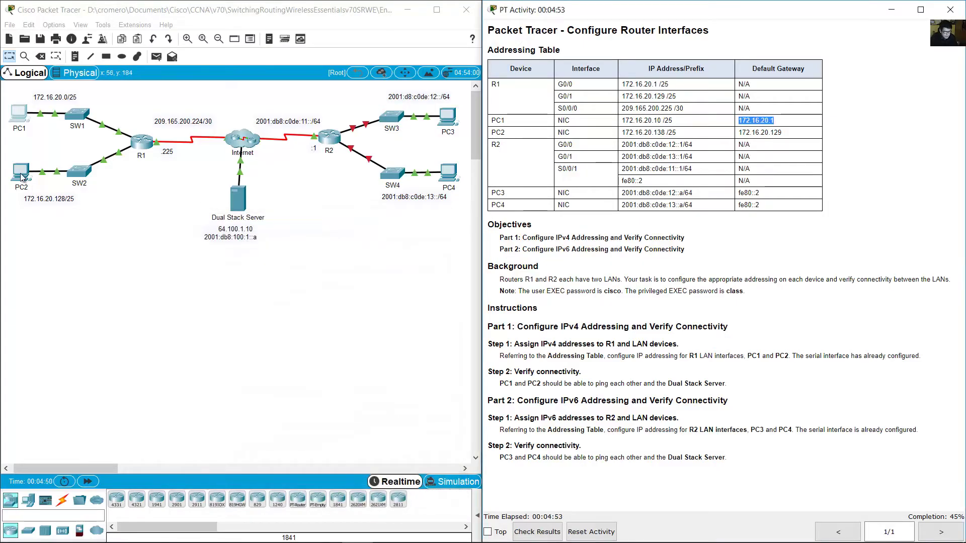
# - In PC2's IP Configuration, enter address 172.16.20.138 and mask 255.255.255.128
pyautogui.click(21, 172)
pyautogui.moveTo(438, 188); pyautogui.dragTo(274, 227)
pyautogui.click(247, 240)
pyautogui.click(212, 272)
pyautogui.click(271, 317)
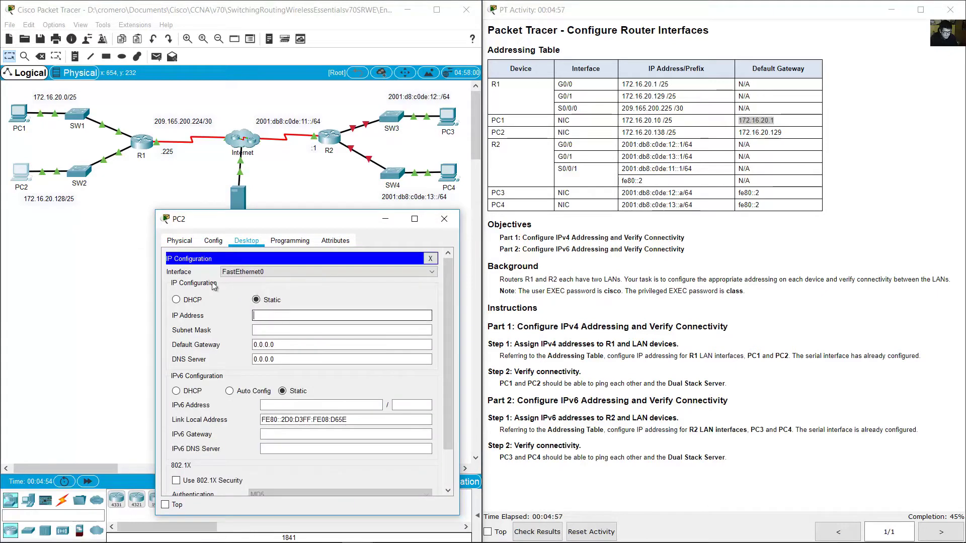
pyautogui.write('172.16.20.138')
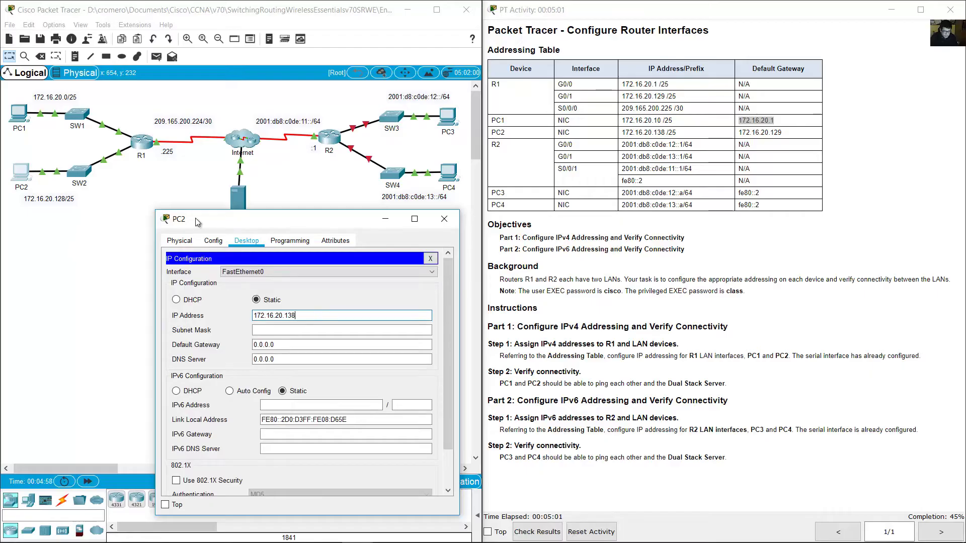
pyautogui.moveTo(667, 133)
pyautogui.mouseDown()
pyautogui.moveTo(629, 141)
pyautogui.moveTo(755, 132)
pyautogui.moveTo(634, 134)
pyautogui.moveTo(664, 135)
pyautogui.mouseUp()
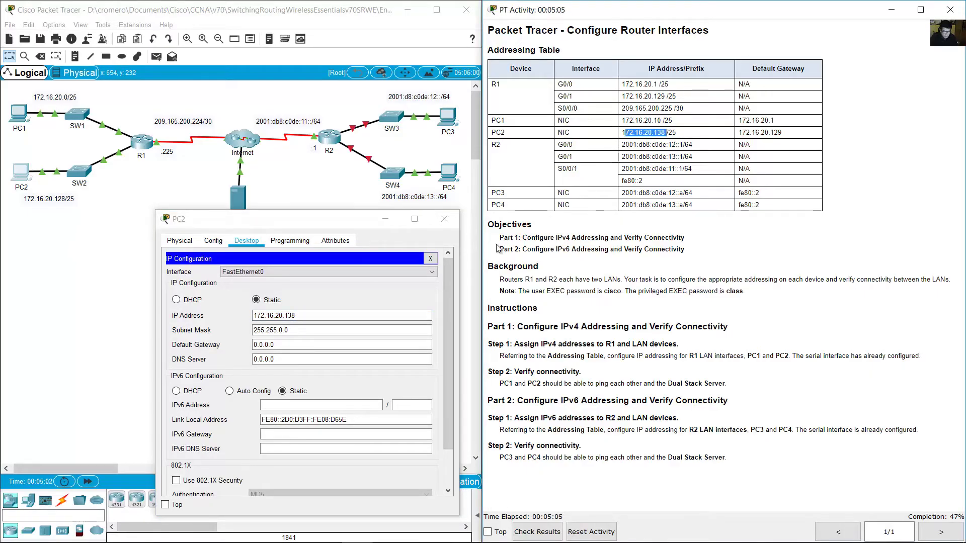
pyautogui.moveTo(292, 330); pyautogui.dragTo(279, 330)
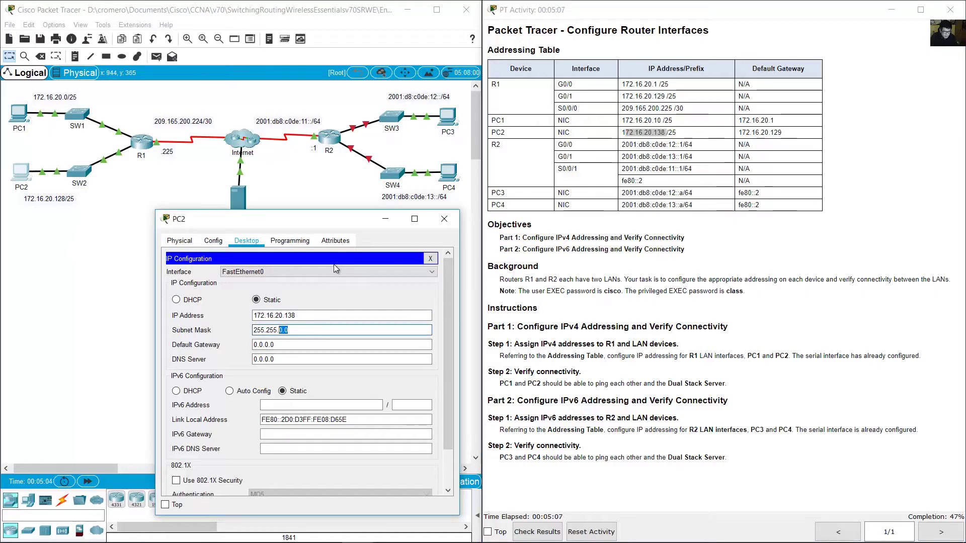
pyautogui.write('255.128')
# - Set PC2's default gateway to 172.16.20.129 and close its window
pyautogui.click(680, 134)
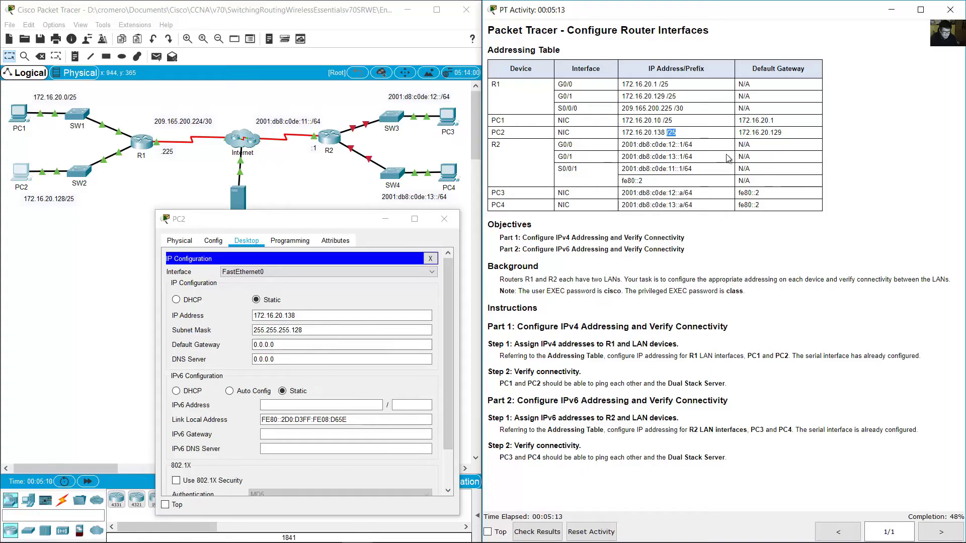
pyautogui.moveTo(742, 133); pyautogui.dragTo(782, 134)
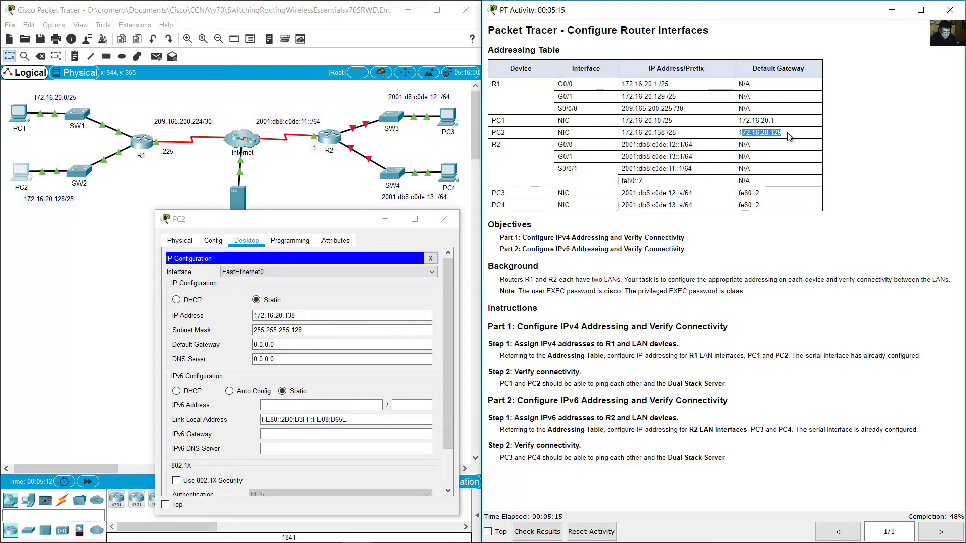
pyautogui.tripleClick(271, 345)
pyautogui.write('1')
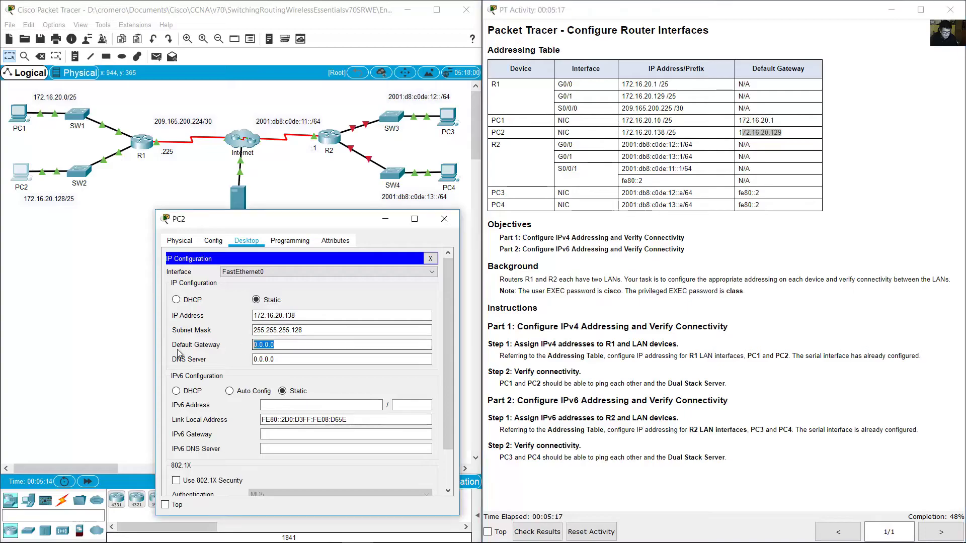
pyautogui.write('72.16.20.129')
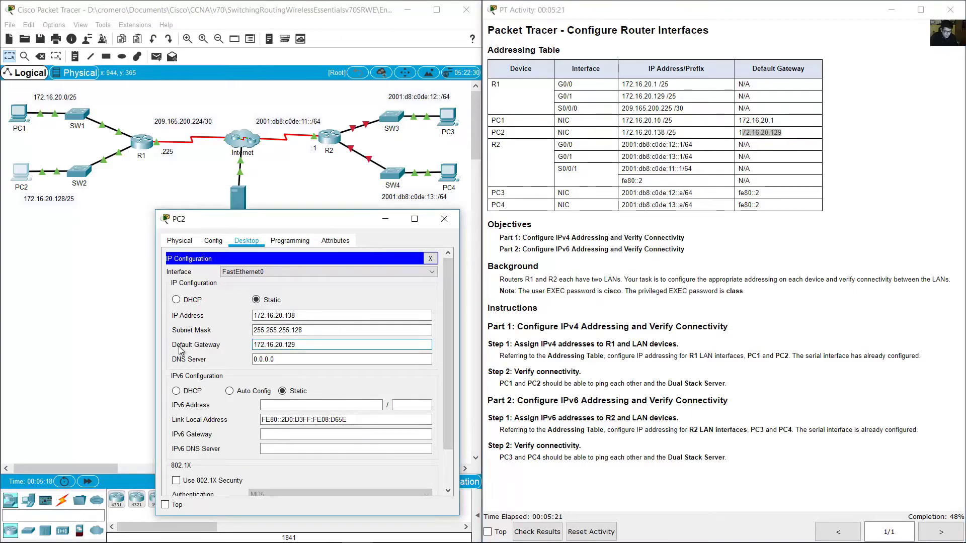
pyautogui.click(444, 219)
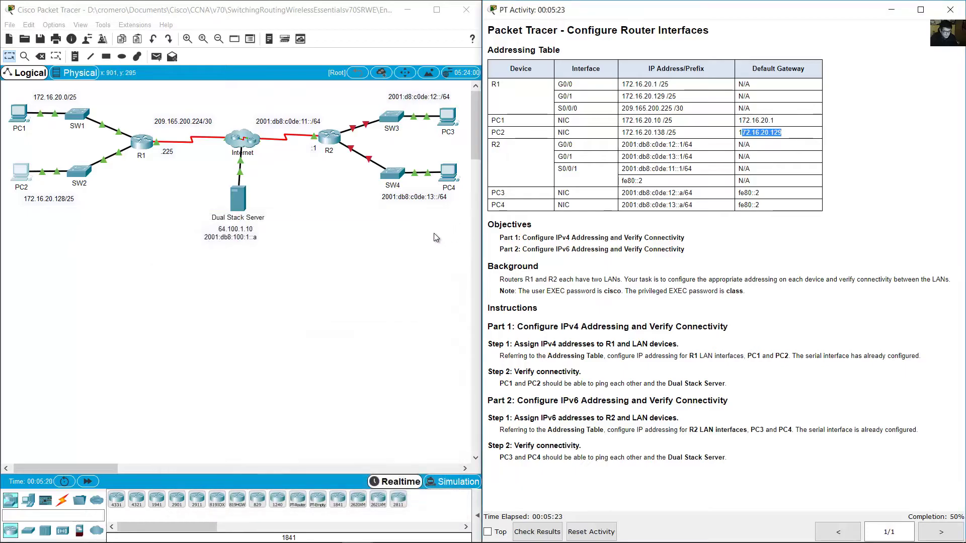
# - Read the connectivity step, then open PC1's Command Prompt in a resized window
pyautogui.moveTo(518, 372); pyautogui.dragTo(583, 372)
pyautogui.moveTo(500, 385); pyautogui.dragTo(723, 385)
pyautogui.click(21, 115)
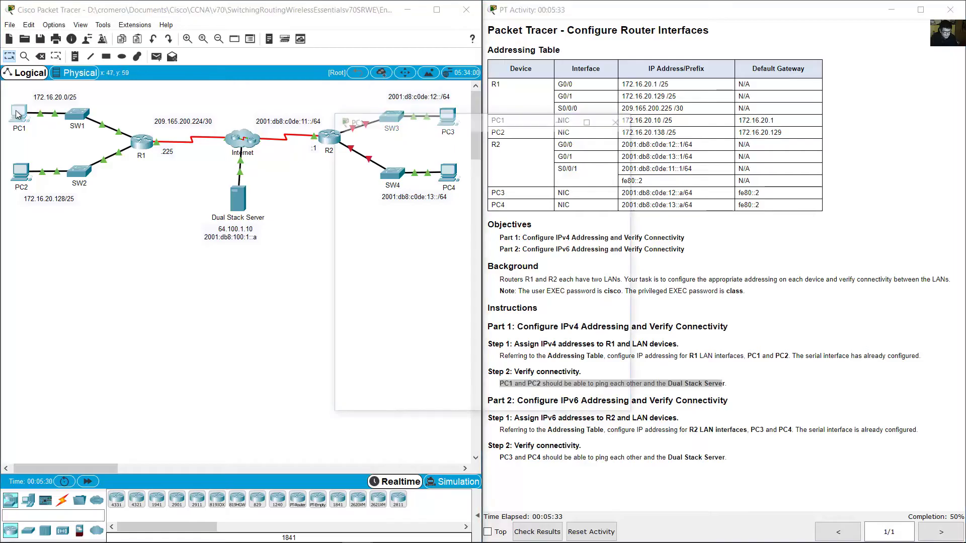
pyautogui.moveTo(430, 122); pyautogui.dragTo(104, 243)
pyautogui.click(249, 299)
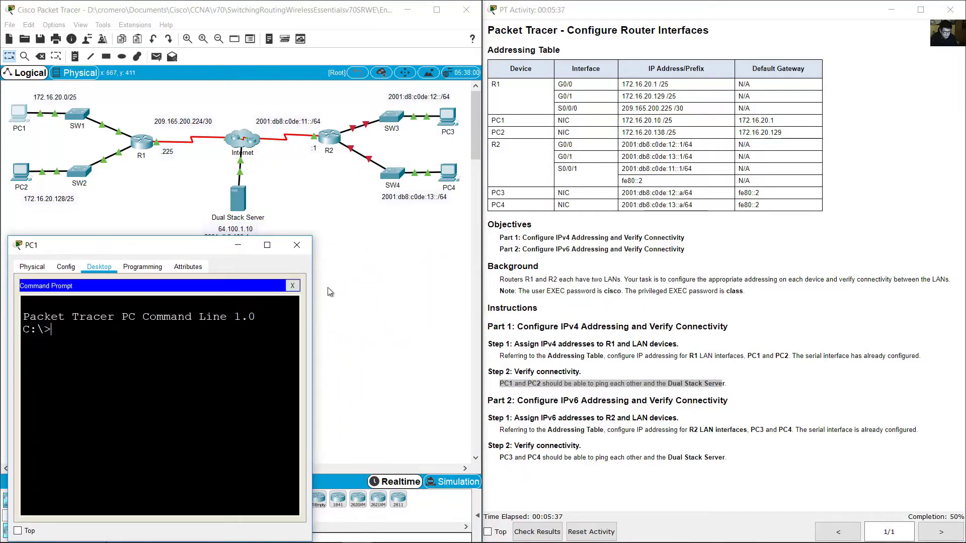
pyautogui.moveTo(311, 281); pyautogui.dragTo(478, 286)
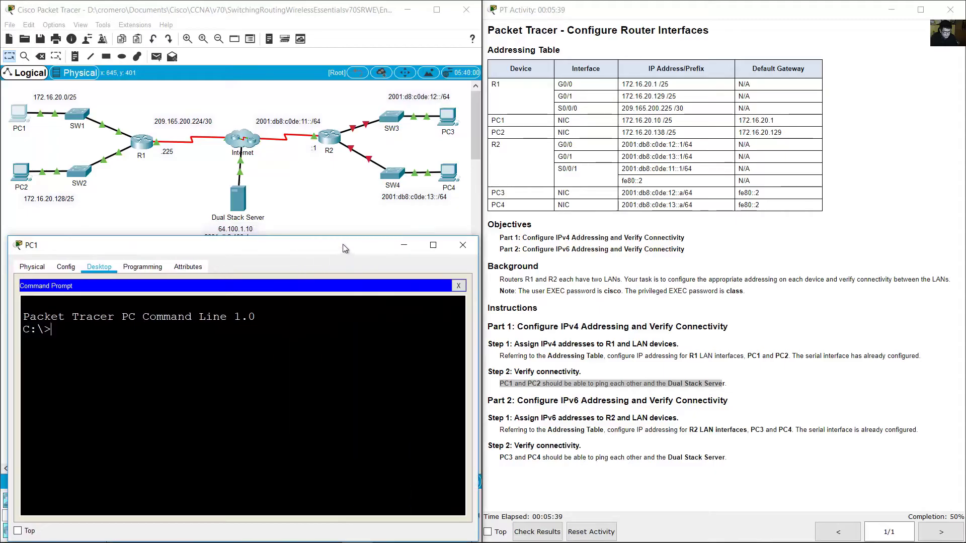
pyautogui.moveTo(332, 237); pyautogui.dragTo(333, 270)
# - Ping PC2 at 172.16.20.138 from PC1 and confirm the replies
pyautogui.write('ping')
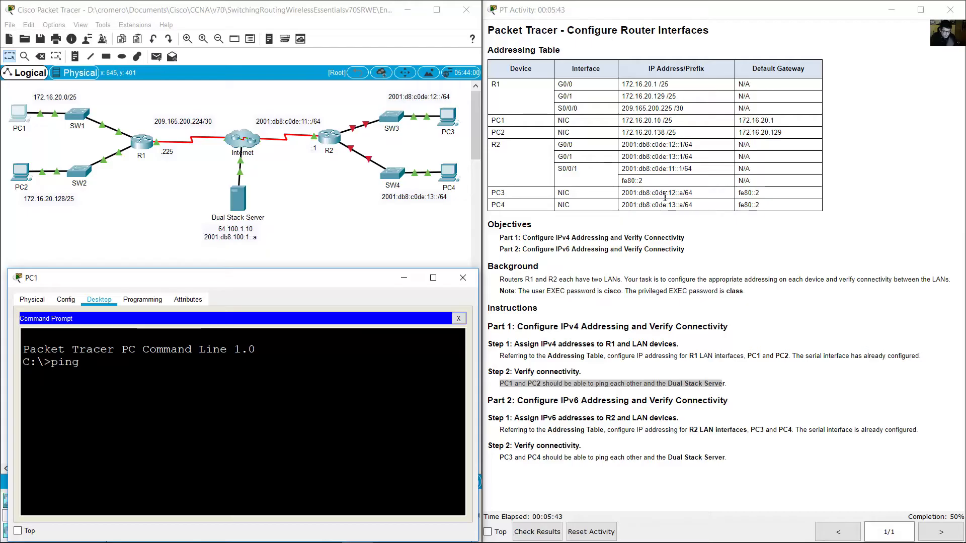
pyautogui.moveTo(624, 133); pyautogui.dragTo(672, 133)
pyautogui.click(369, 346)
pyautogui.write('172.16')
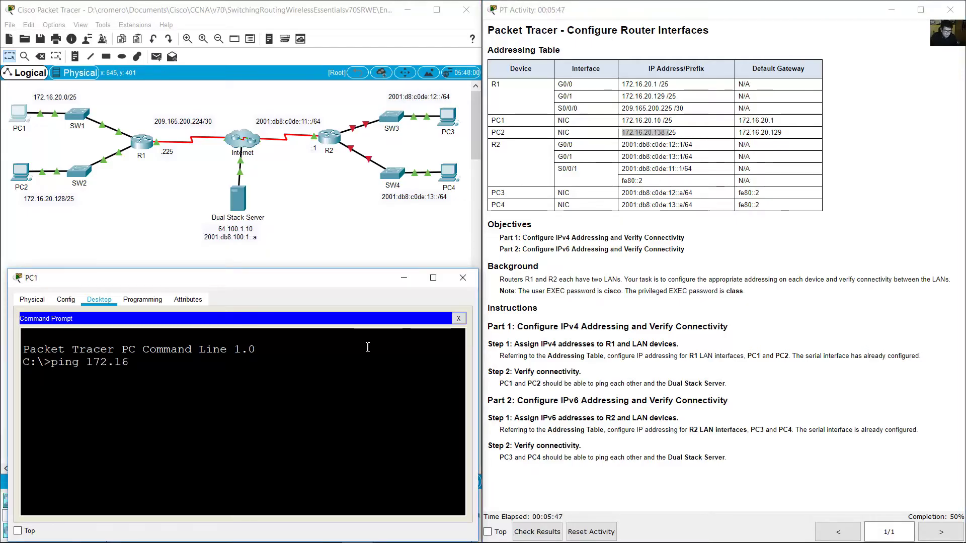
pyautogui.write('.20.138')
pyautogui.press('Return')
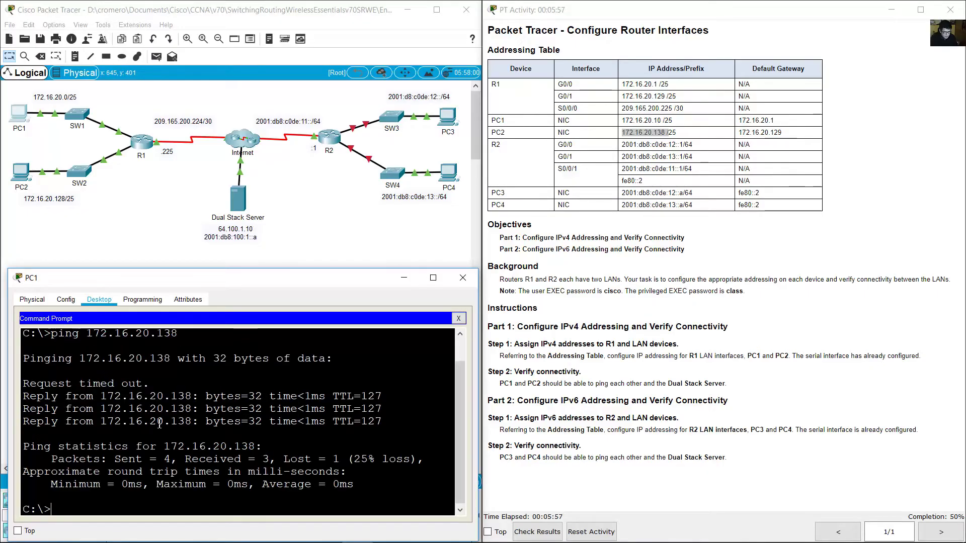
pyautogui.moveTo(57, 395); pyautogui.dragTo(262, 421)
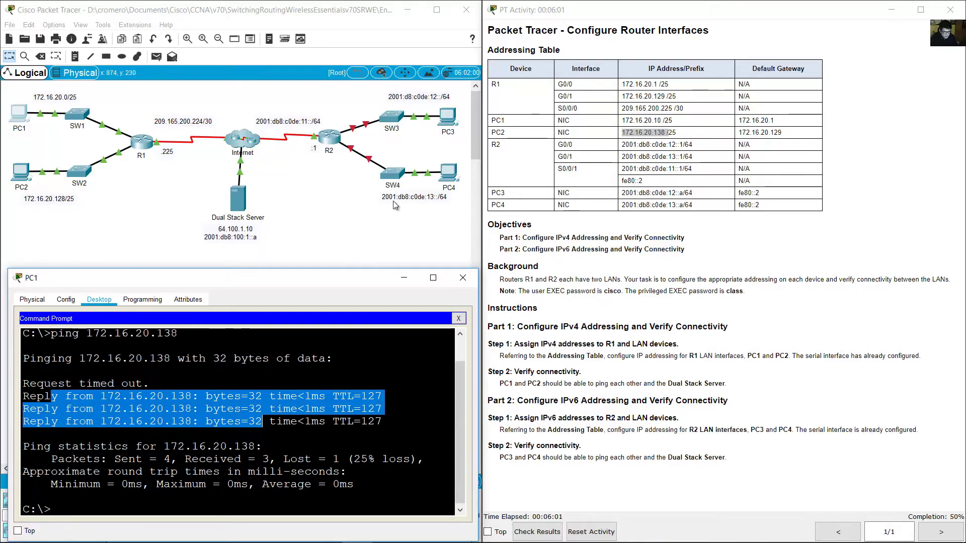
# - Ping the Dual Stack Server at 64.100.1.10 from PC1, confirm replies, and minimize PC1's window
pyautogui.doubleClick(414, 196)
pyautogui.click(295, 298)
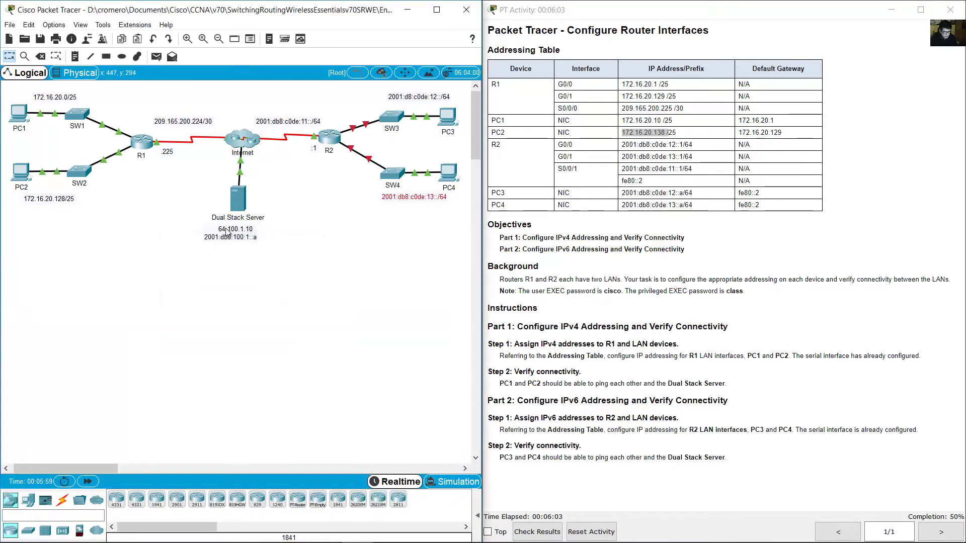
pyautogui.click(19, 115)
pyautogui.press('Up')
pyautogui.press('BackSpace')
pyautogui.press('BackSpace')
pyautogui.press('BackSpace')
pyautogui.press('BackSpace')
pyautogui.press('BackSpace')
pyautogui.press('BackSpace')
pyautogui.press('BackSpace')
pyautogui.press('BackSpace')
pyautogui.press('BackSpace')
pyautogui.press('BackSpace')
pyautogui.press('BackSpace')
pyautogui.press('BackSpace')
pyautogui.write('64.10')
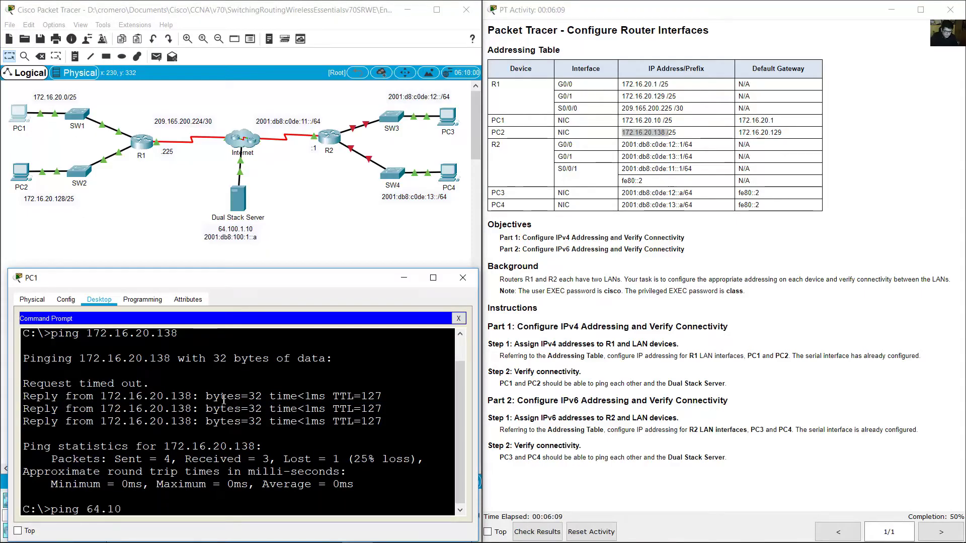
pyautogui.write('0.1.10')
pyautogui.press('Return')
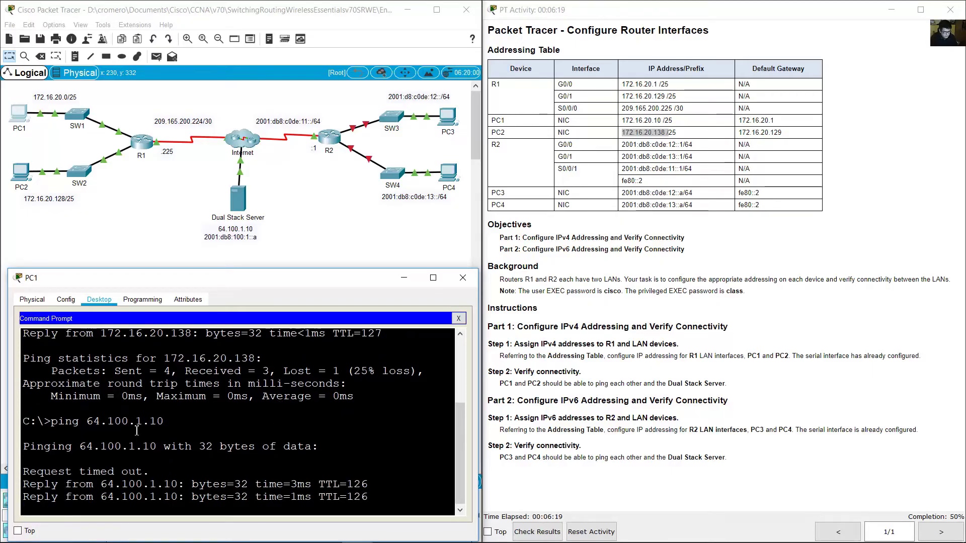
pyautogui.moveTo(66, 395); pyautogui.dragTo(192, 446)
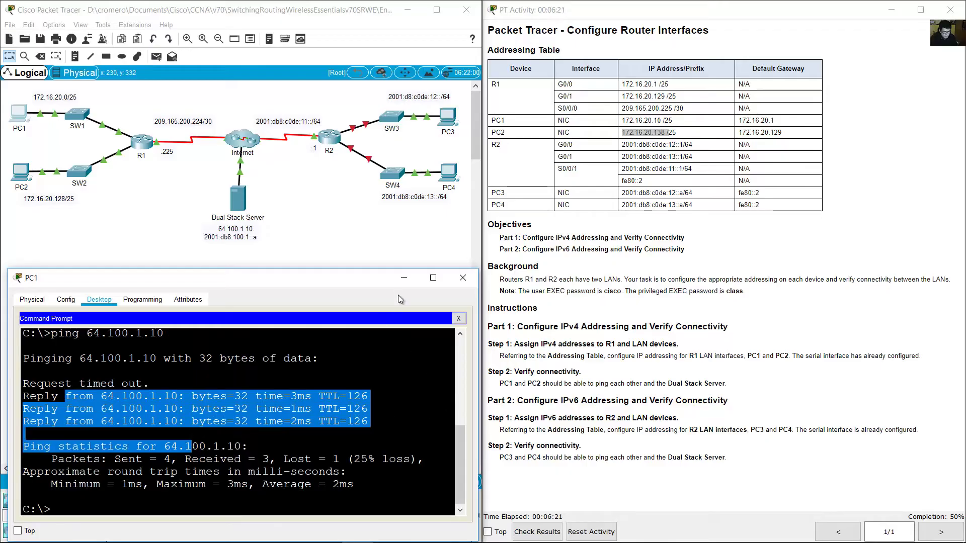
pyautogui.click(403, 278)
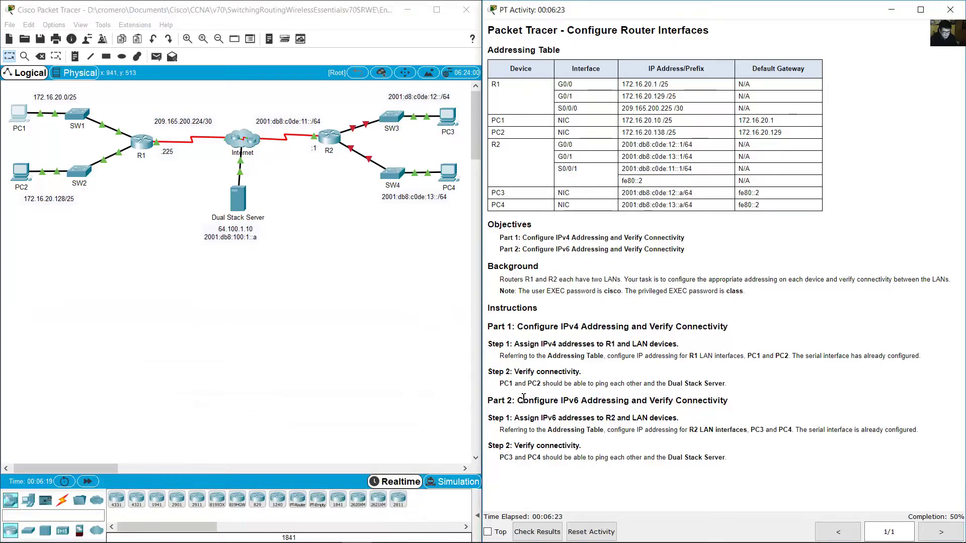
# - Read Part 2's IPv6 addressing tasks, including the R2 LAN interfaces requirement
pyautogui.moveTo(516, 401); pyautogui.dragTo(629, 401)
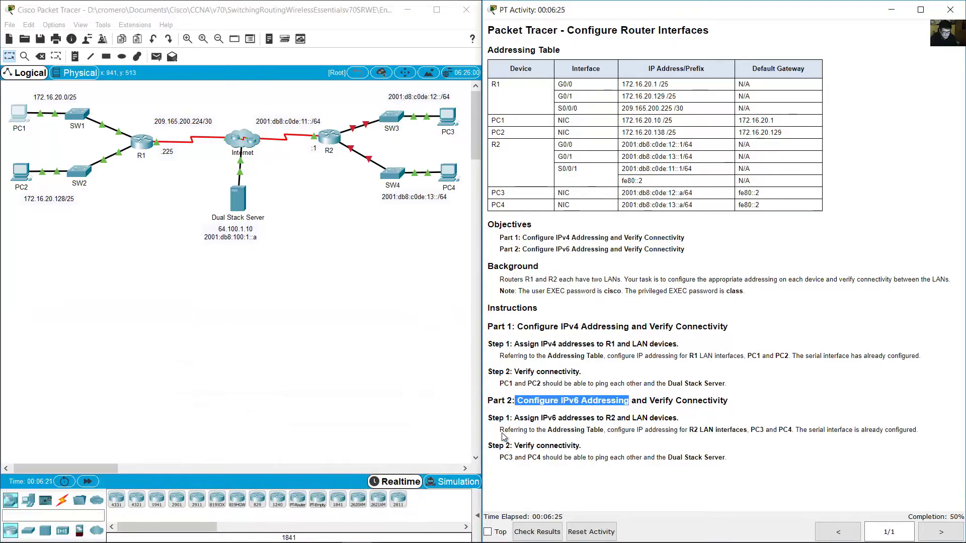
pyautogui.moveTo(513, 418); pyautogui.dragTo(679, 419)
pyautogui.click(346, 195)
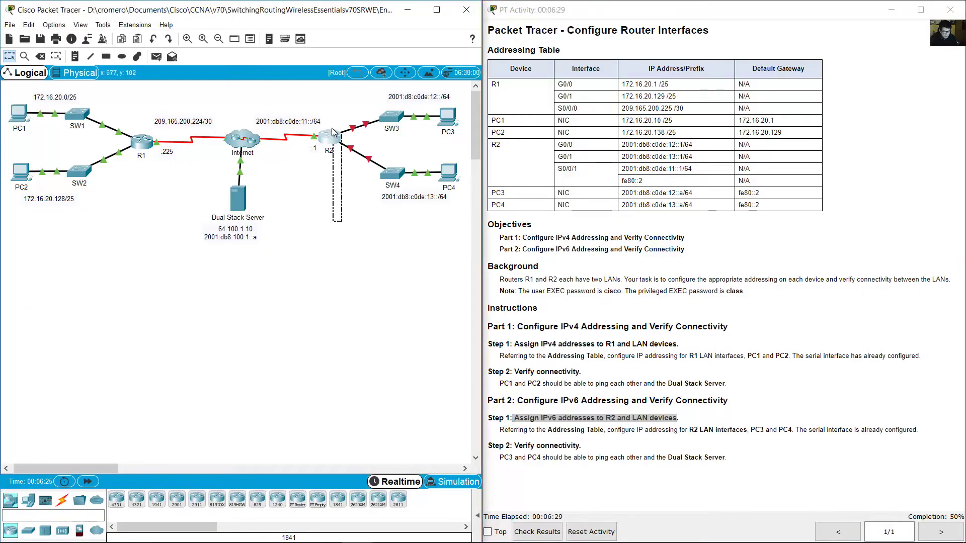
pyautogui.click(641, 441)
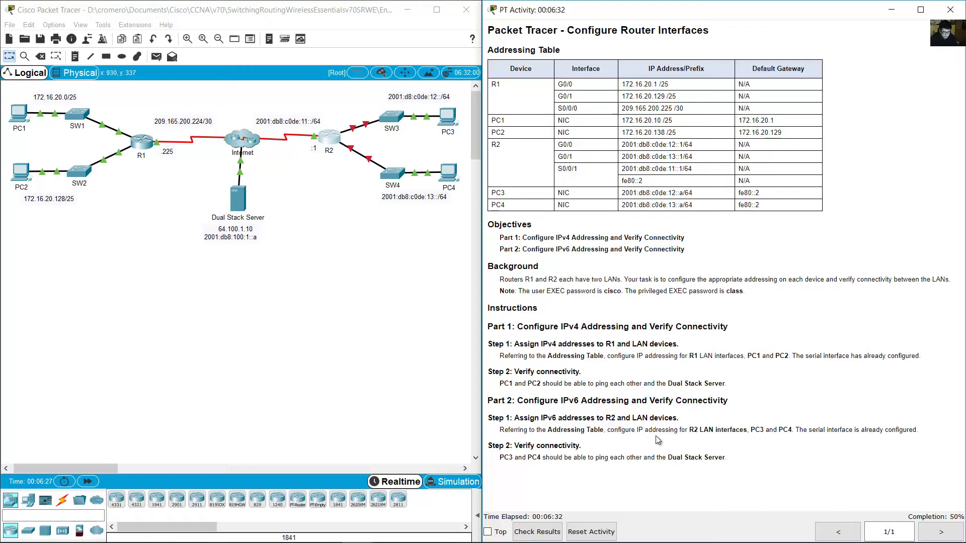
pyautogui.moveTo(692, 431); pyautogui.dragTo(747, 428)
pyautogui.click(354, 188)
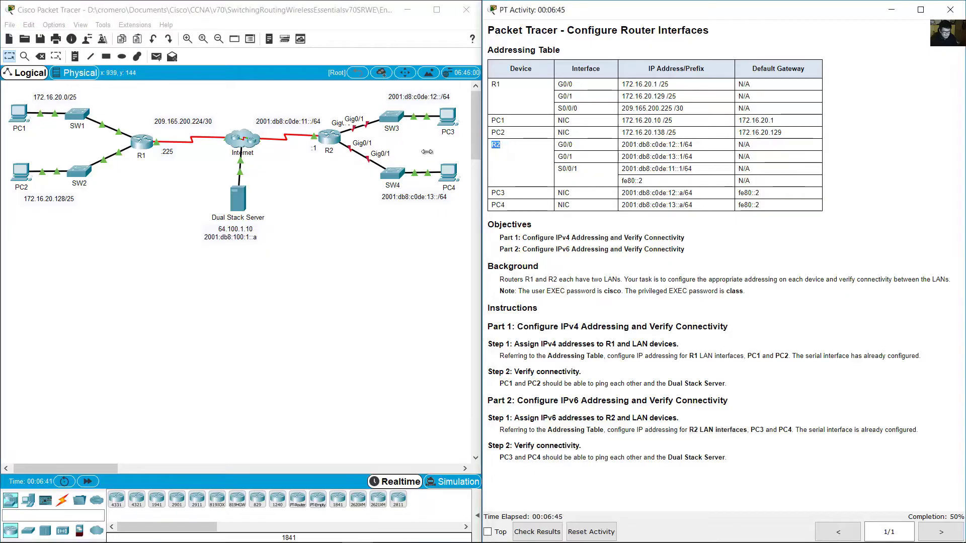
# - Open R2's device window, move it below the topology and widen it
pyautogui.click(329, 136)
pyautogui.moveTo(440, 128); pyautogui.dragTo(114, 250)
pyautogui.moveTo(308, 233); pyautogui.dragTo(477, 239)
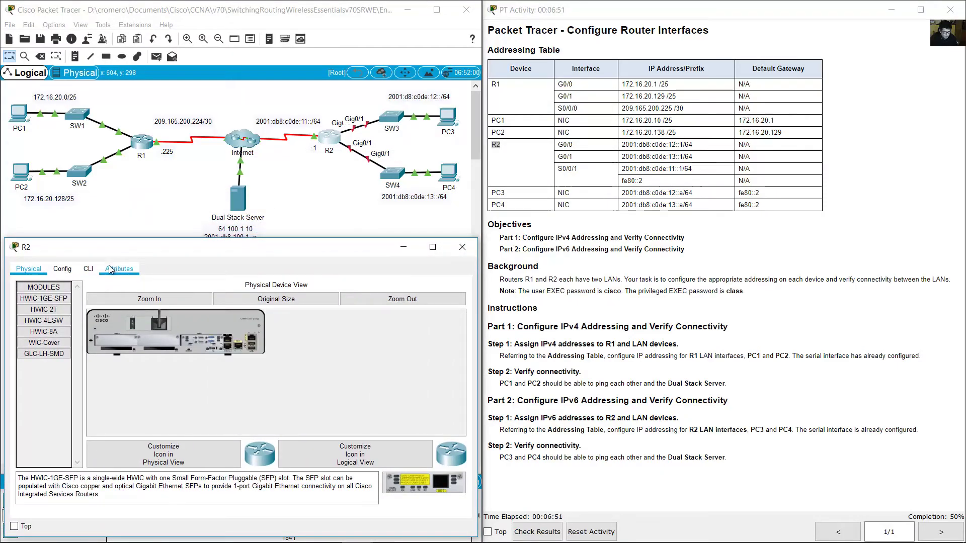
# - Log in to R2's CLI with the user and enable passwords and enter global configuration mode
pyautogui.click(88, 269)
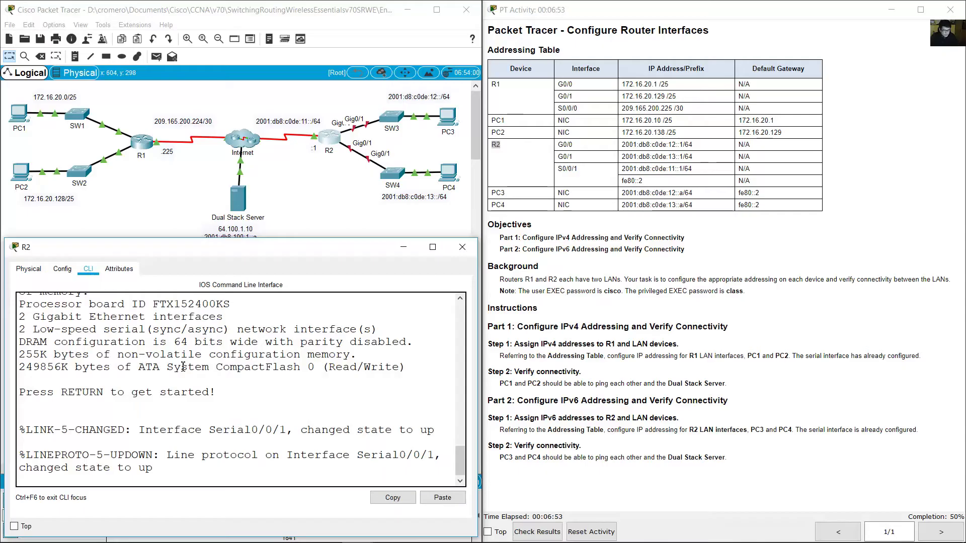
pyautogui.press('Return')
pyautogui.write('cisco')
pyautogui.press('Return')
pyautogui.write('en')
pyautogui.press('Return')
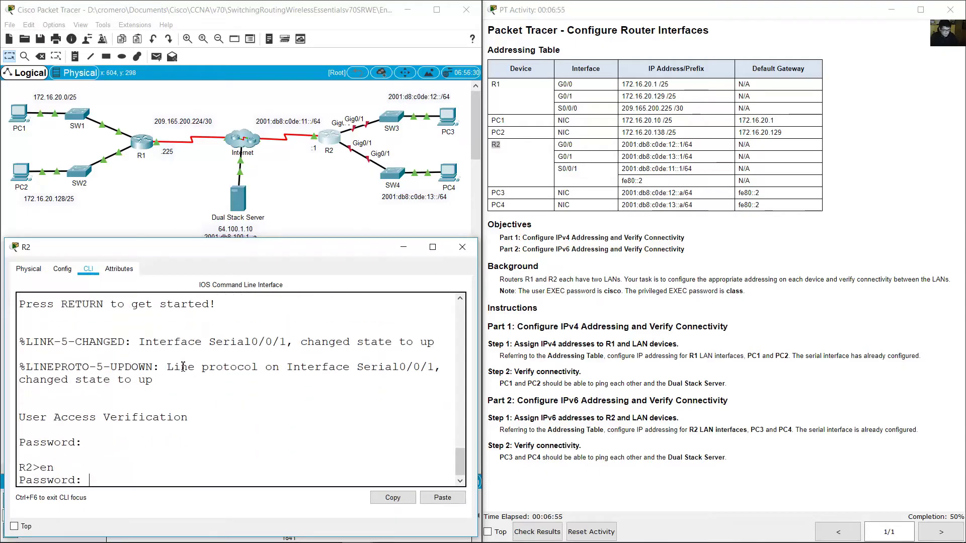
pyautogui.write('class')
pyautogui.press('Return')
pyautogui.write('conf term')
pyautogui.press('Return')
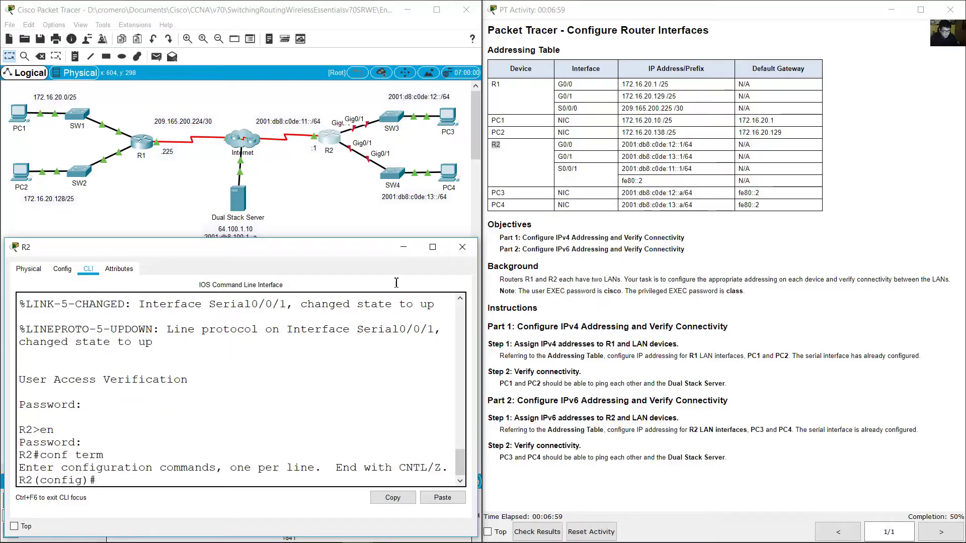
# - Assign 2001:db8:c0de:12::1/64 to R2's G0/0 and enable the interface with no shutdown
pyautogui.moveTo(557, 145); pyautogui.dragTo(601, 149)
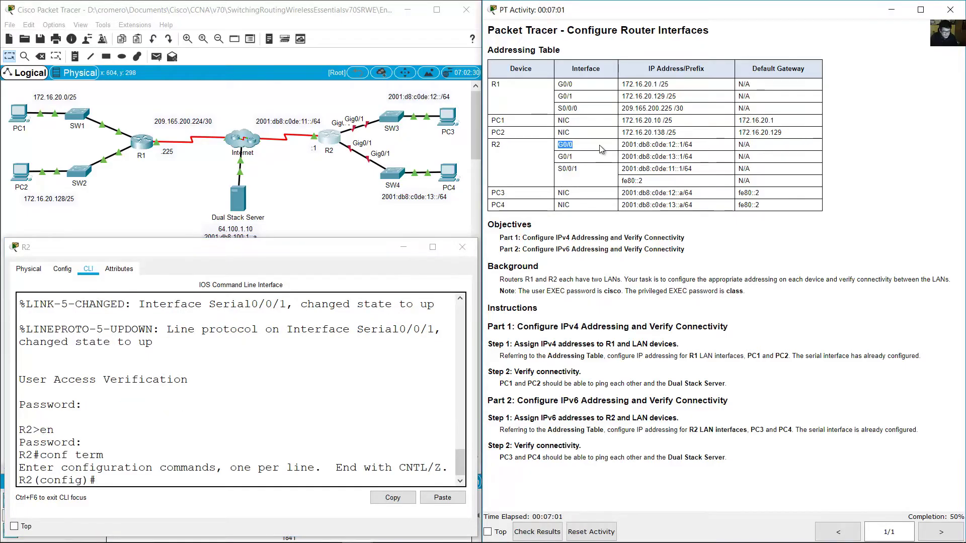
pyautogui.click(183, 448)
pyautogui.write('int g0/0')
pyautogui.press('Return')
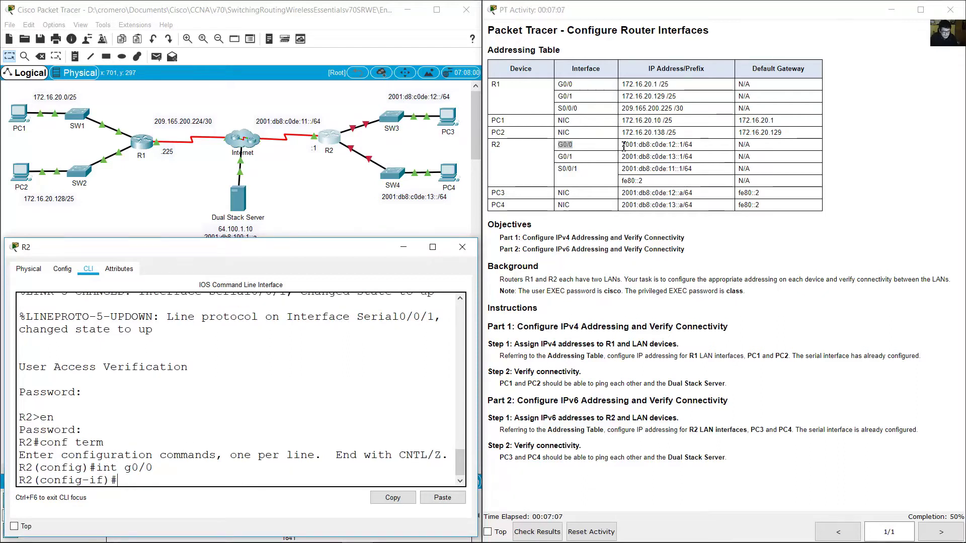
pyautogui.moveTo(622, 144); pyautogui.dragTo(709, 147)
pyautogui.click(265, 384)
pyautogui.write('ipv6 addr')
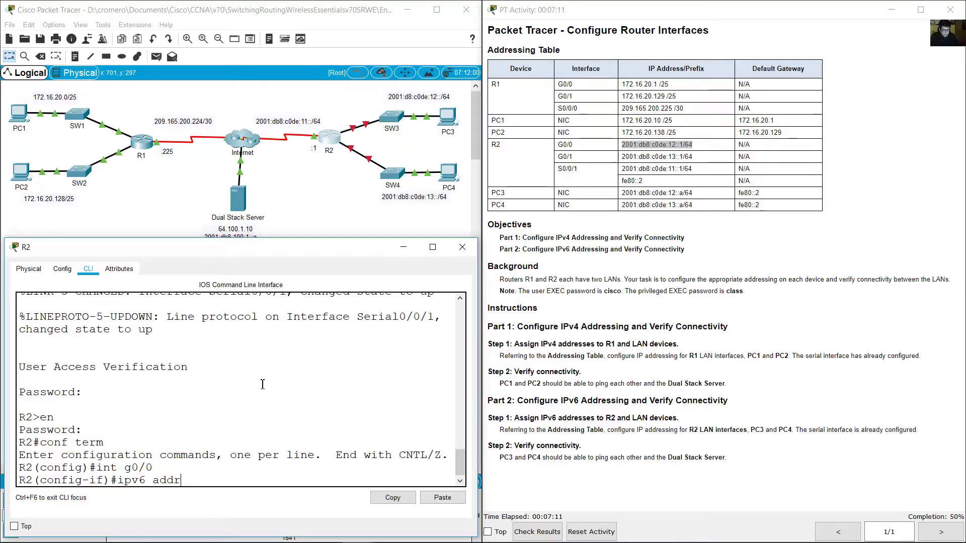
pyautogui.write('ess 2001:db8:c0d')
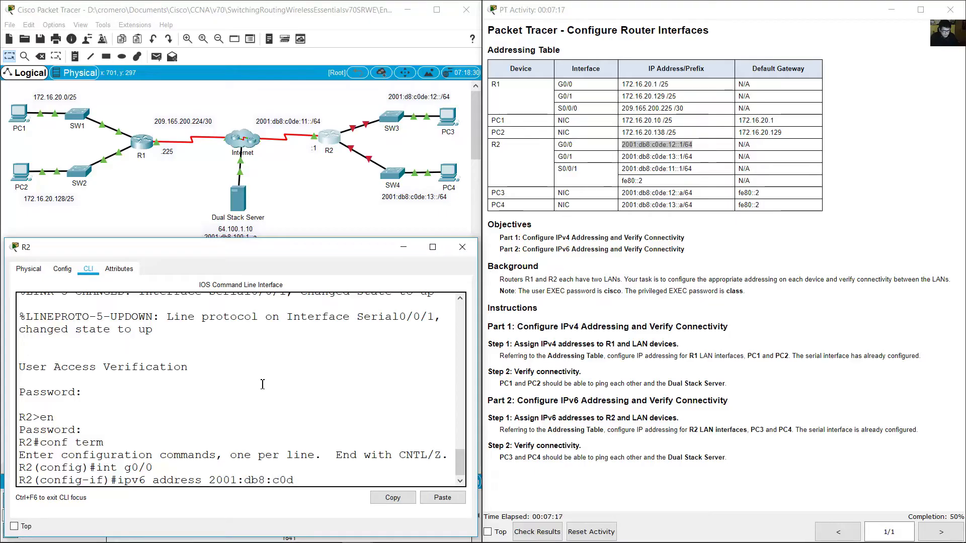
pyautogui.write('e:12::1')
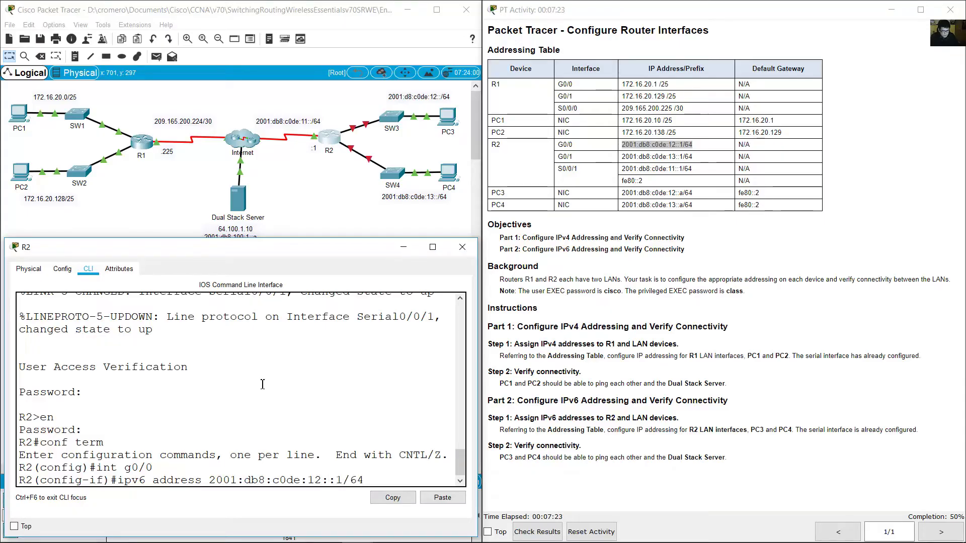
pyautogui.write('/64')
pyautogui.press('Return')
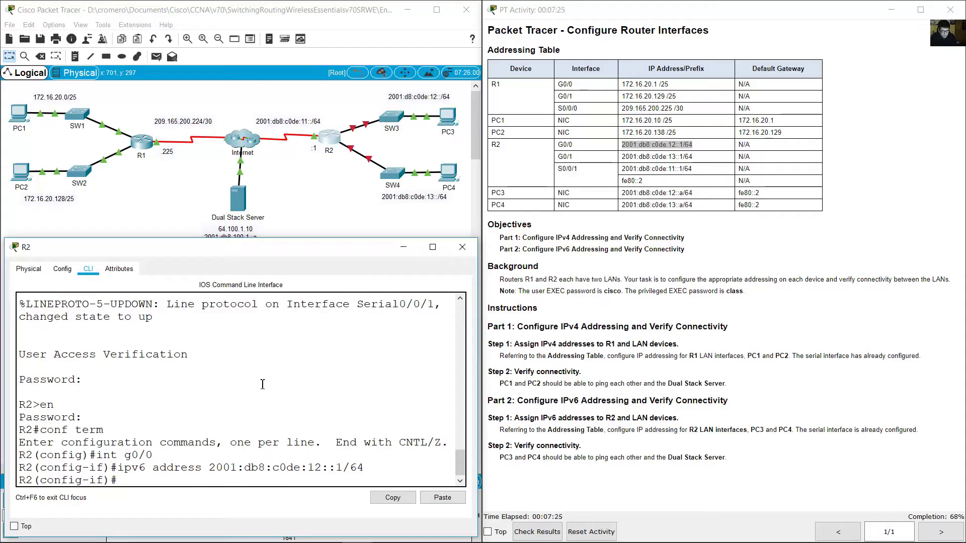
pyautogui.write('no shutdown')
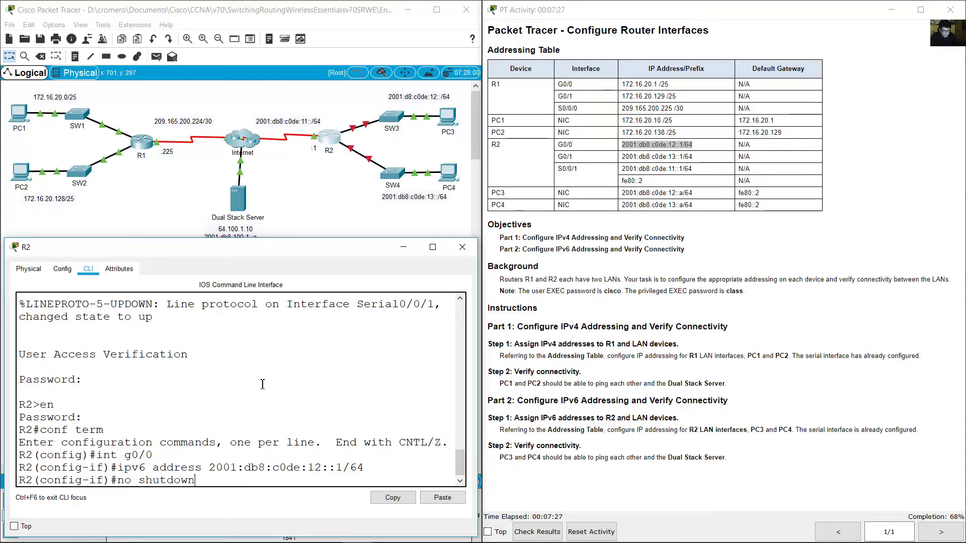
pyautogui.press('Return')
pyautogui.press('Return')
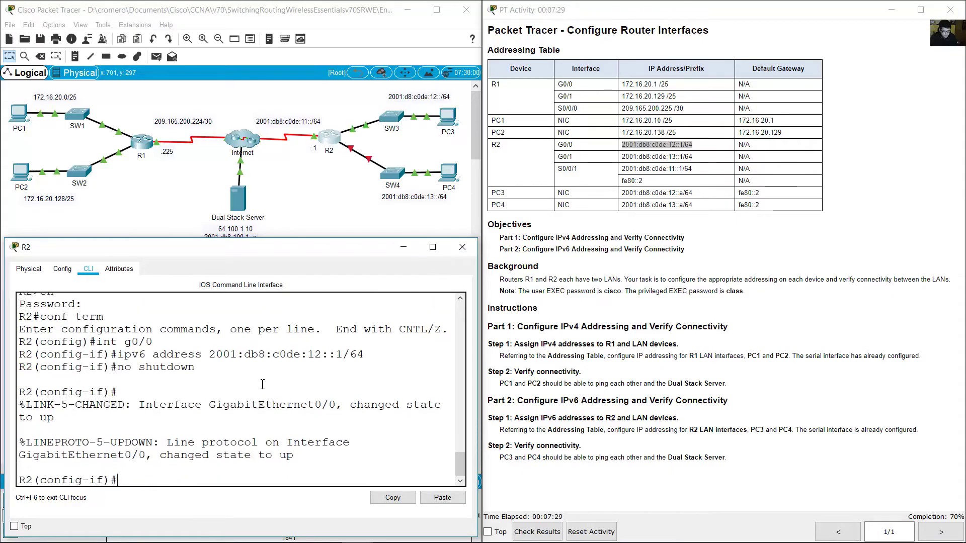
pyautogui.moveTo(563, 156); pyautogui.dragTo(701, 157)
pyautogui.click(352, 119)
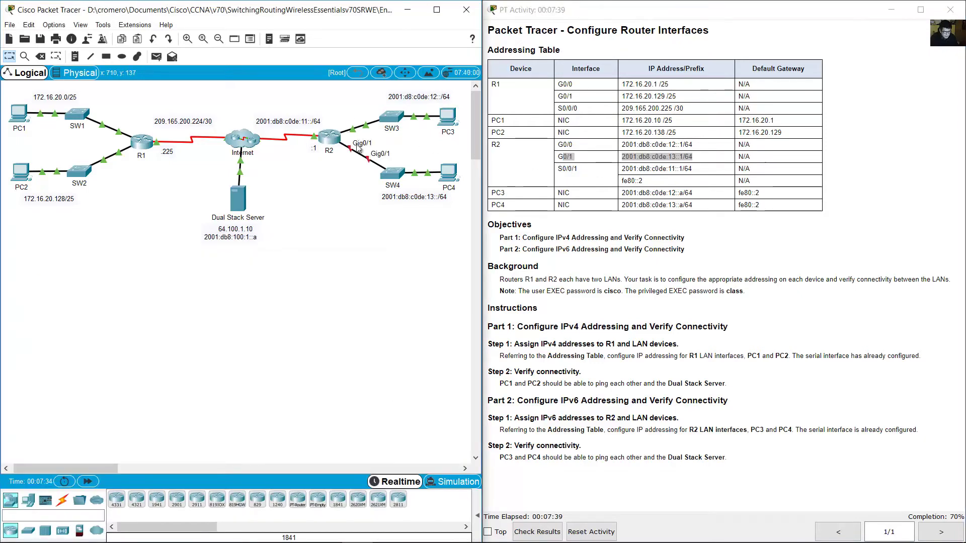
# - Switch to R2's G0/1, edit the recalled command to 2001:db8:c0de:13::1/64, and enable it
pyautogui.click(331, 138)
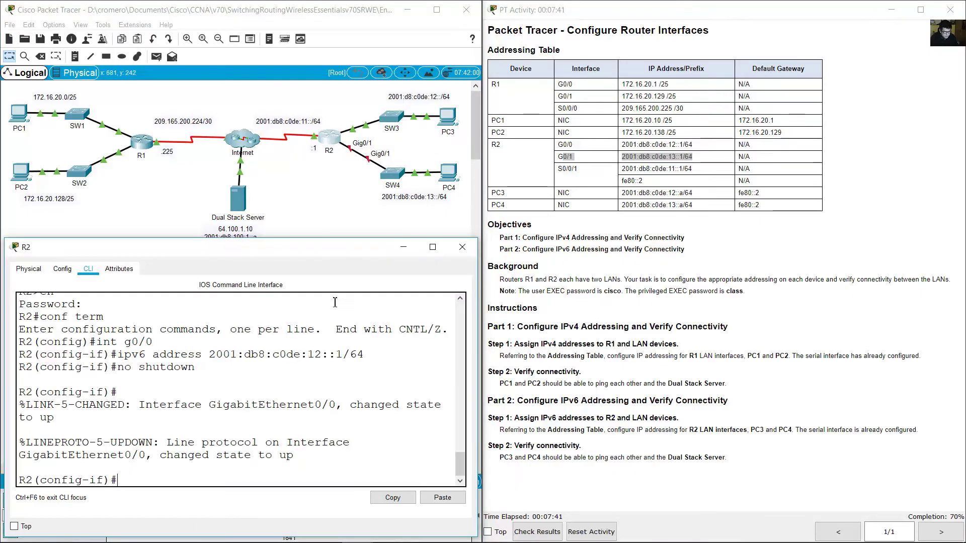
pyautogui.press('Up')
pyautogui.press('Up')
pyautogui.press('Up')
pyautogui.press('BackSpace')
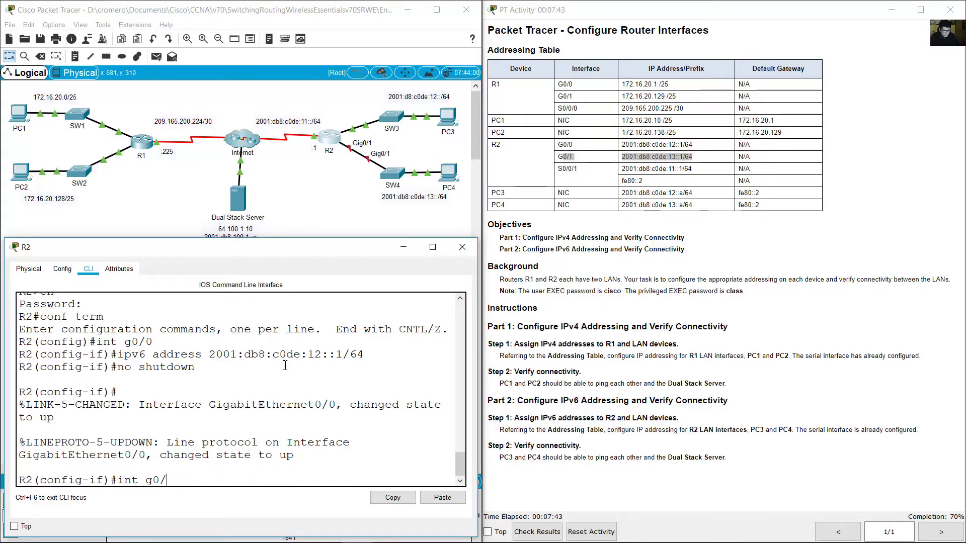
pyautogui.press('Return')
pyautogui.press('Up')
pyautogui.press('Up')
pyautogui.press('Up')
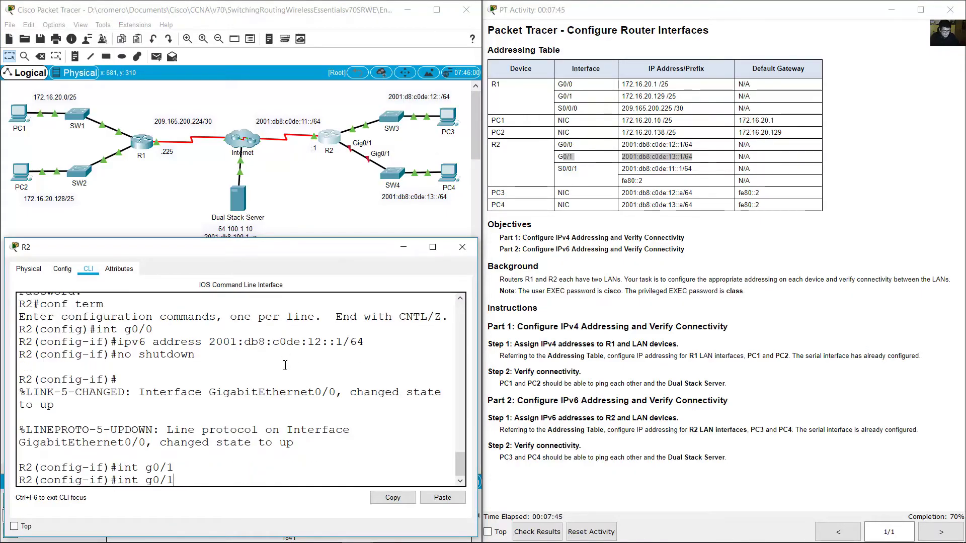
pyautogui.press('Left')
pyautogui.press('Left')
pyautogui.press('Left')
pyautogui.press('Left')
pyautogui.press('Left')
pyautogui.press('Left')
pyautogui.press('Left')
pyautogui.press('Left')
pyautogui.press('Left')
pyautogui.press('Left')
pyautogui.press('Left')
pyautogui.press('Left')
pyautogui.press('Left')
pyautogui.press('Left')
pyautogui.press('Left')
pyautogui.press('Left')
pyautogui.press('Left')
pyautogui.press('Left')
pyautogui.press('Left')
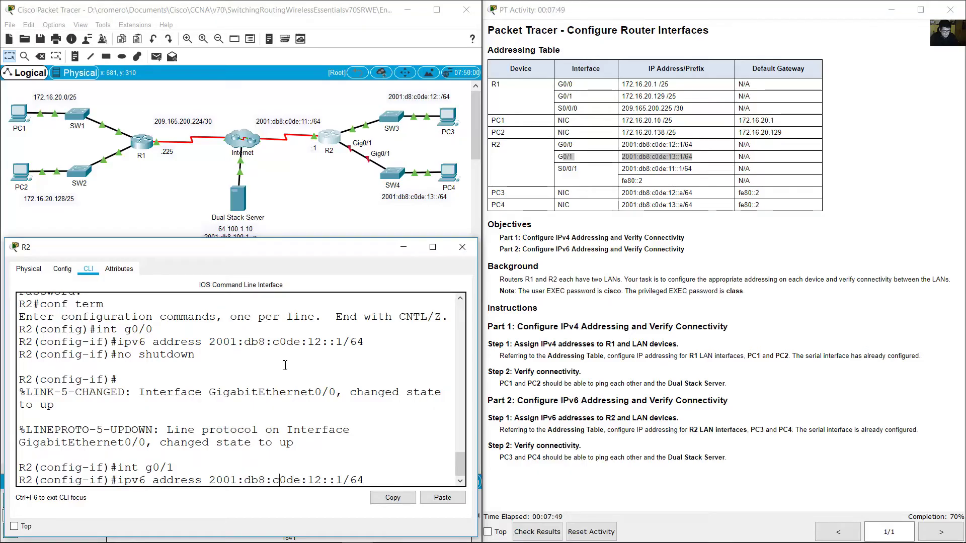
pyautogui.press('BackSpace')
pyautogui.write('3')
pyautogui.press('Right')
pyautogui.press('Right')
pyautogui.press('Return')
pyautogui.write('no shutdown')
pyautogui.press('Return')
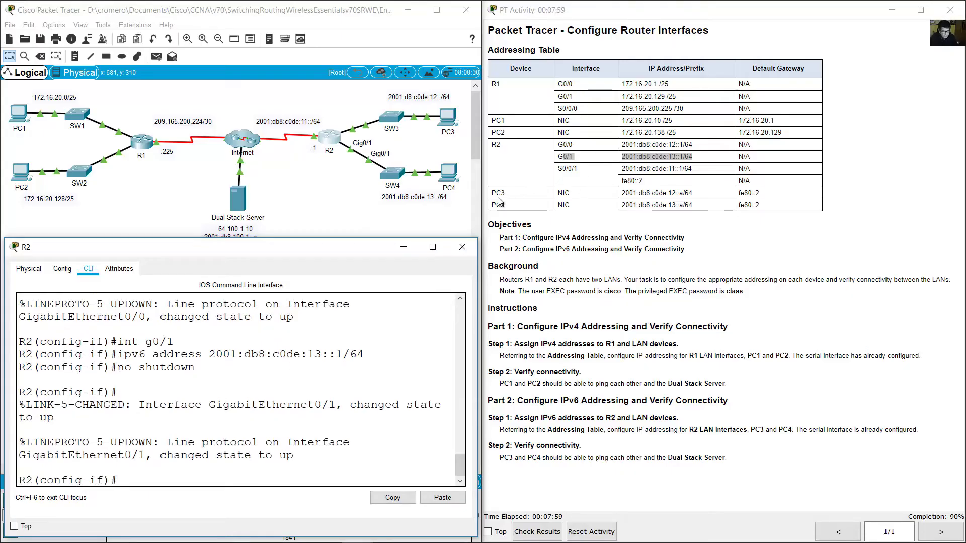
pyautogui.moveTo(494, 193); pyautogui.dragTo(693, 193)
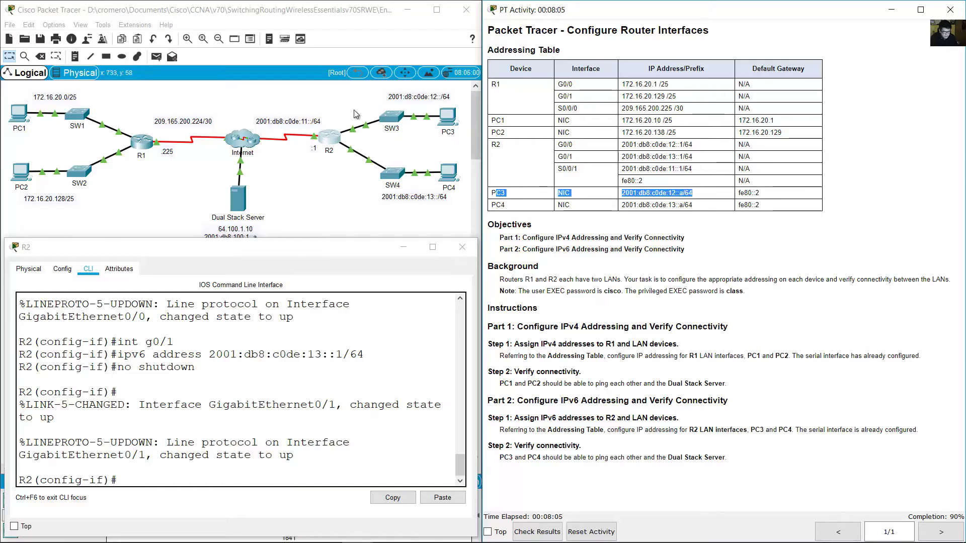
# - Set PC3's static IPv6 address to 2001:db8:c0de:12::a with prefix length 64
pyautogui.click(447, 117)
pyautogui.moveTo(435, 118); pyautogui.dragTo(229, 223)
pyautogui.click(207, 239)
pyautogui.click(156, 282)
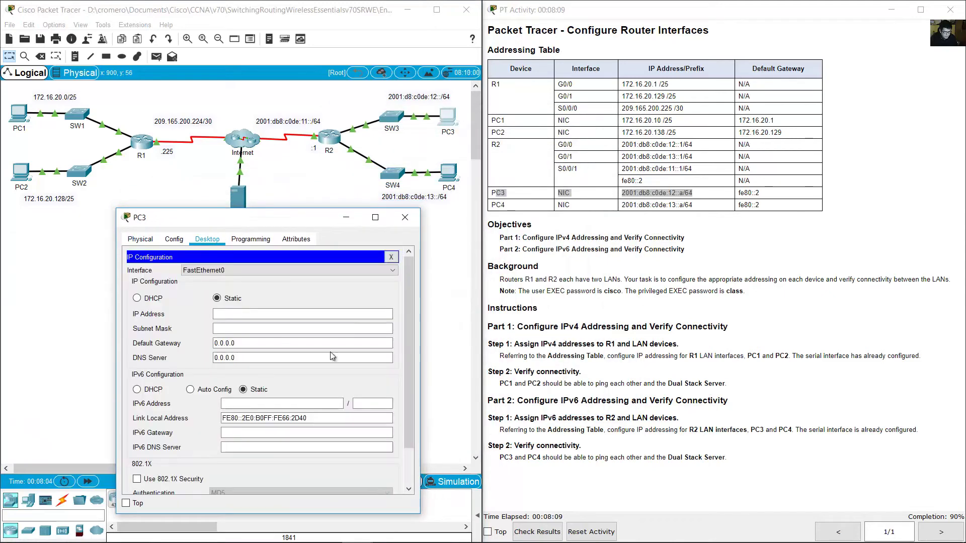
pyautogui.click(325, 405)
pyautogui.write('2001:db8')
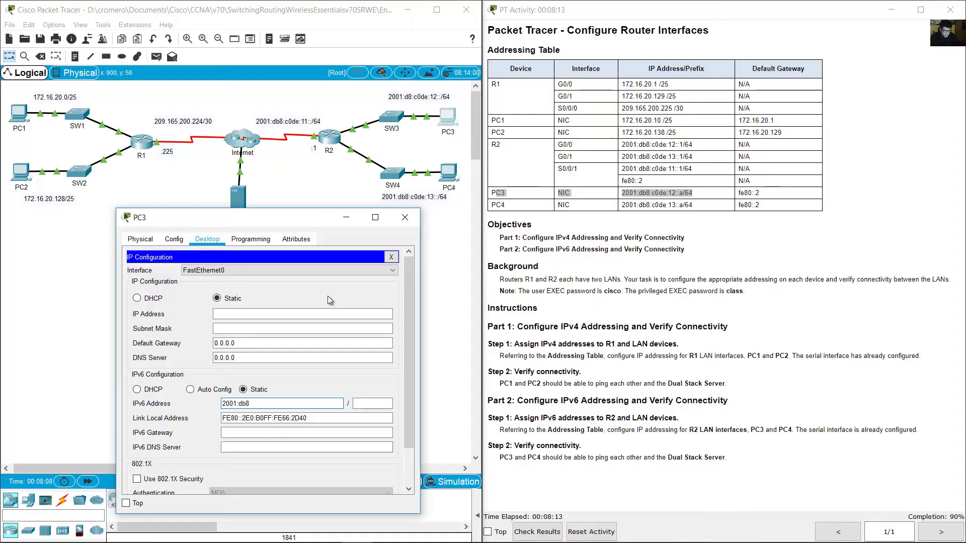
pyautogui.write(':c0d3')
pyautogui.press('BackSpace')
pyautogui.write('e:12::a')
pyautogui.press('Tab')
pyautogui.write('64')
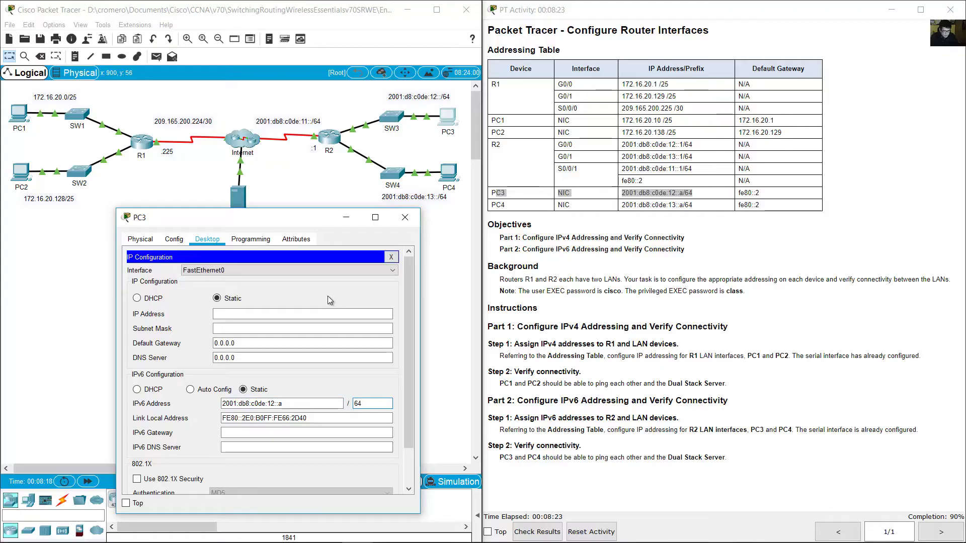
# - Set PC3's IPv6 gateway to fe80::2 and close its window
pyautogui.moveTo(738, 194); pyautogui.dragTo(760, 195)
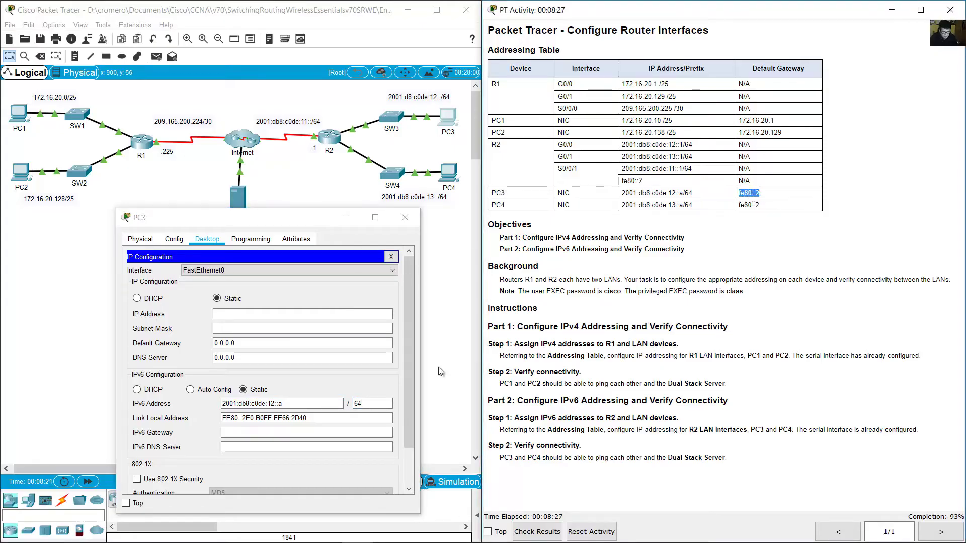
pyautogui.click(298, 432)
pyautogui.write('fe80:')
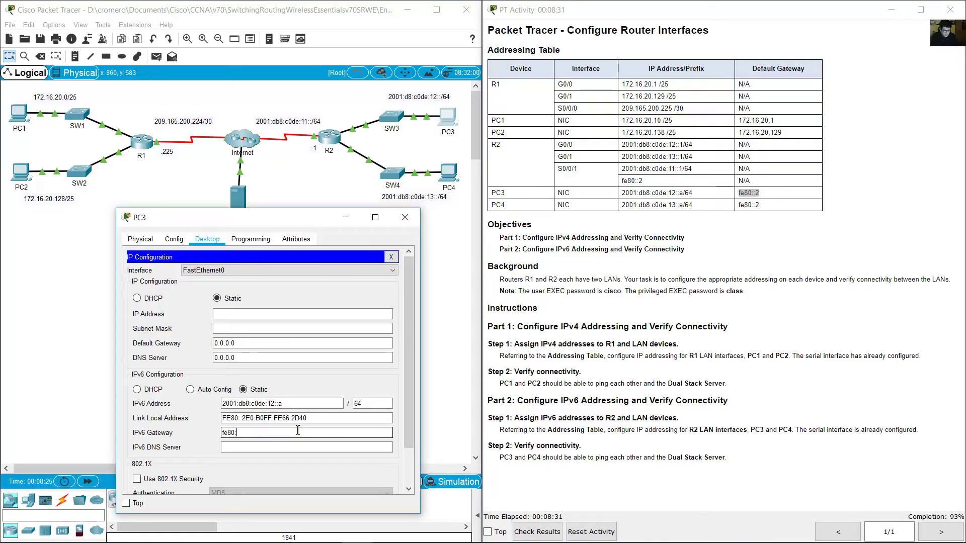
pyautogui.write(':2')
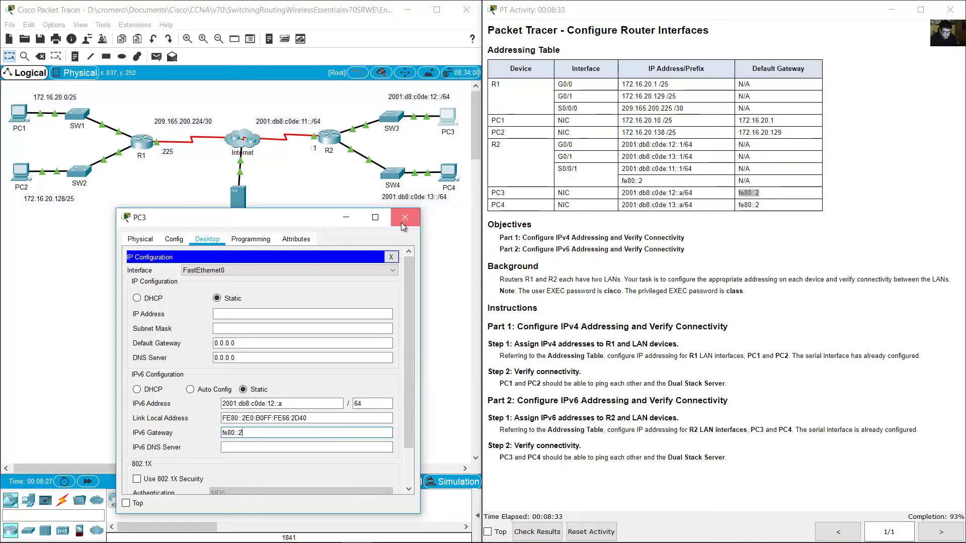
pyautogui.click(405, 218)
# - Open PC4's device window and move it clear of the topology
pyautogui.doubleClick(498, 204)
pyautogui.click(456, 174)
pyautogui.moveTo(481, 131); pyautogui.dragTo(248, 247)
# - Enter PC4's static IPv6 address 2001:db8:c0de:13::a with prefix length 64
pyautogui.click(186, 264)
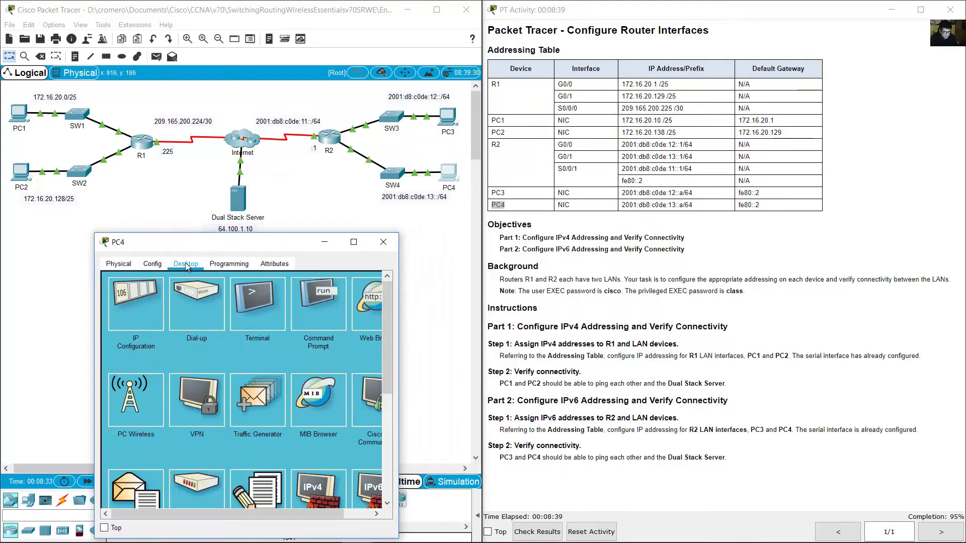
pyautogui.click(132, 316)
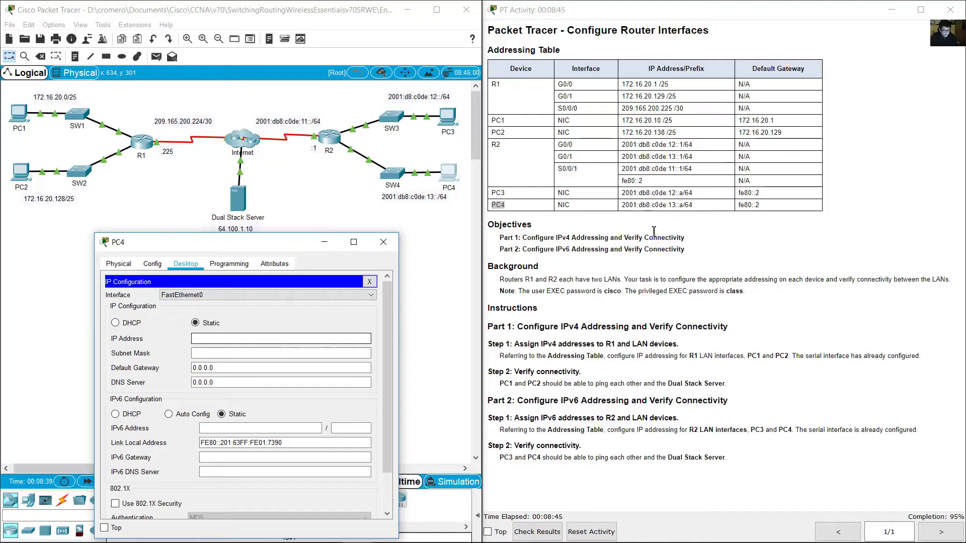
pyautogui.moveTo(625, 205); pyautogui.dragTo(697, 205)
pyautogui.click(311, 339)
pyautogui.click(291, 428)
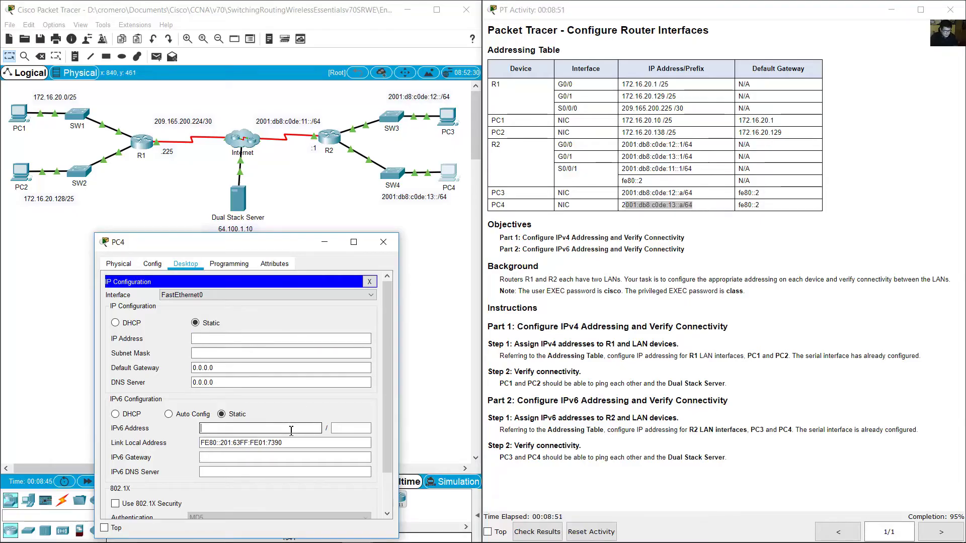
pyautogui.write('2001:db8:c0de')
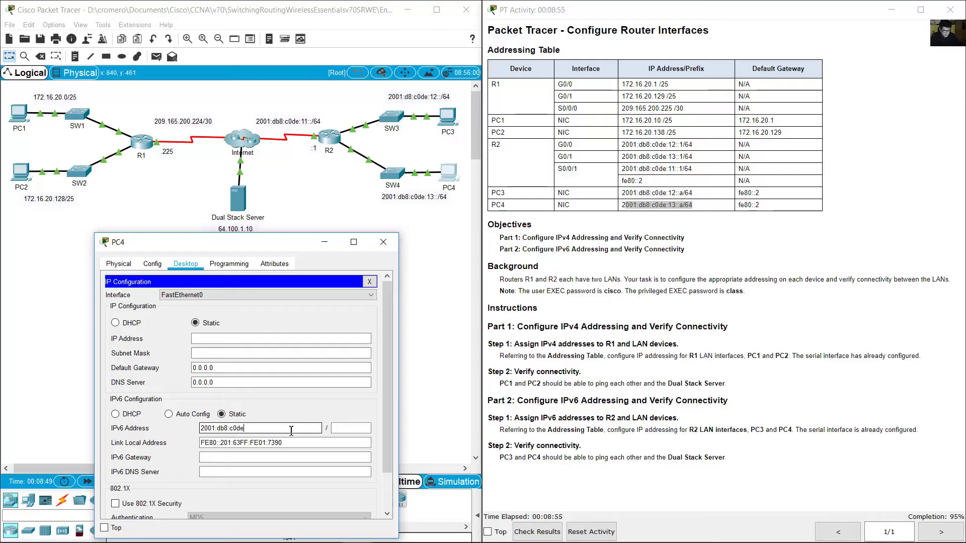
pyautogui.write(':13:')
pyautogui.press('Tab')
pyautogui.write('64')
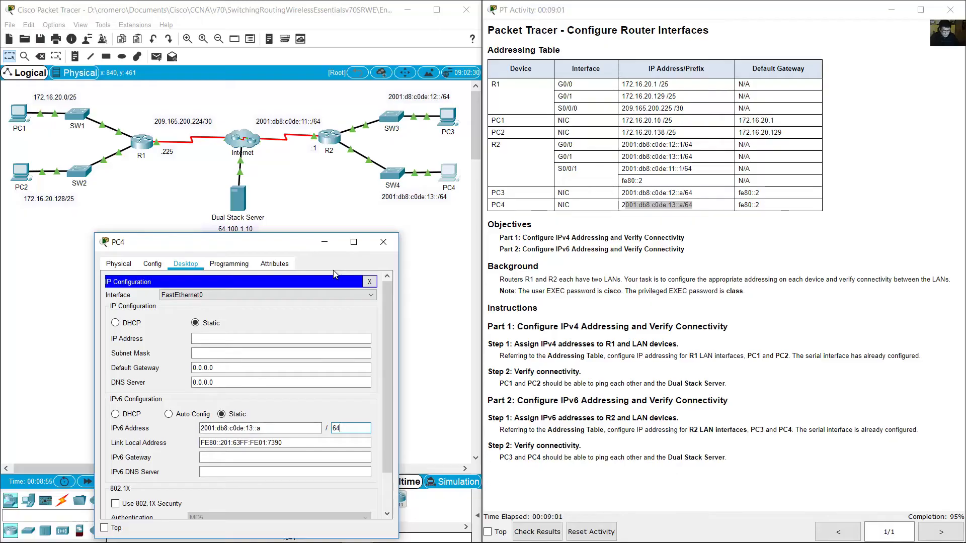
pyautogui.press('Tab')
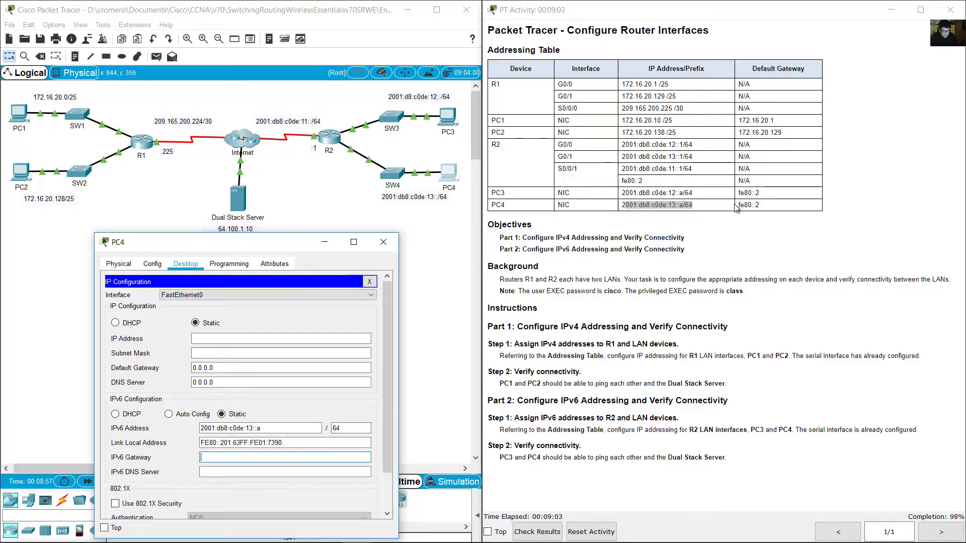
# - Set PC4's IPv6 gateway to fe80::2 and close its window
pyautogui.moveTo(737, 205); pyautogui.dragTo(765, 210)
pyautogui.click(228, 473)
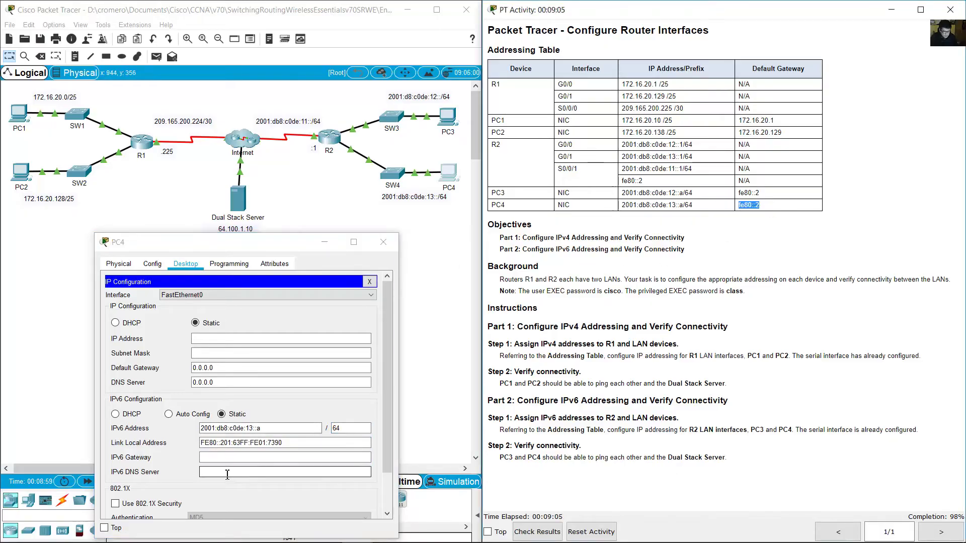
pyautogui.click(203, 457)
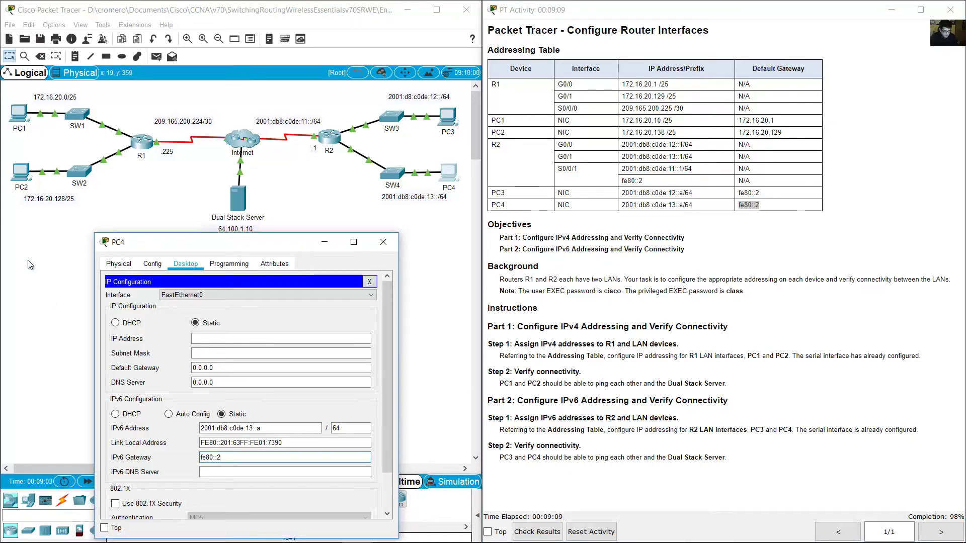
pyautogui.click(383, 242)
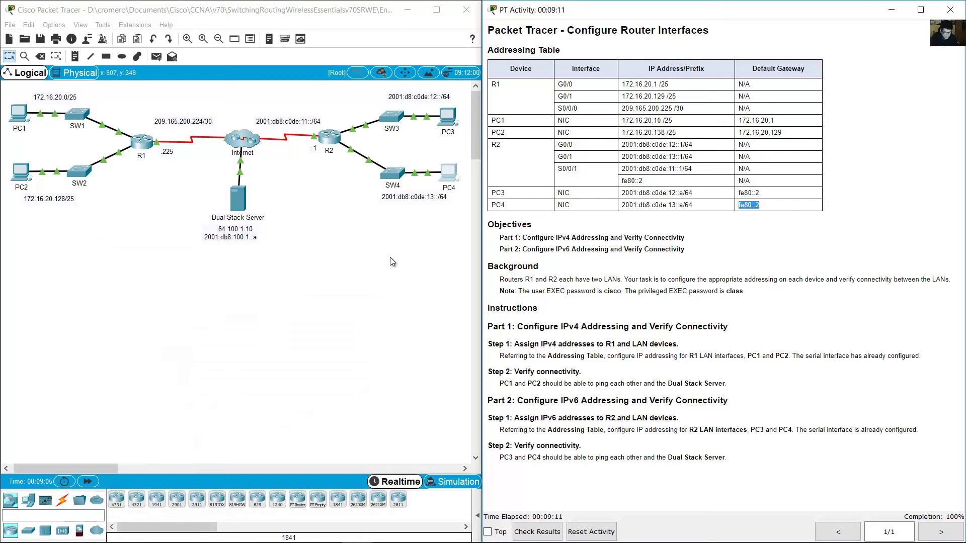
# - Open PC3's Command Prompt and size it beside the addressing table
pyautogui.click(367, 288)
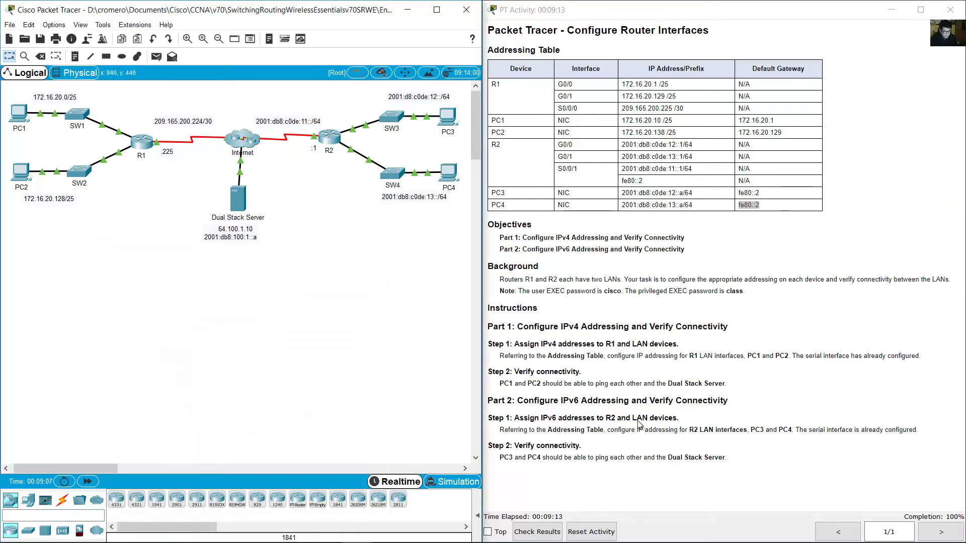
pyautogui.moveTo(503, 457); pyautogui.dragTo(728, 458)
pyautogui.click(327, 243)
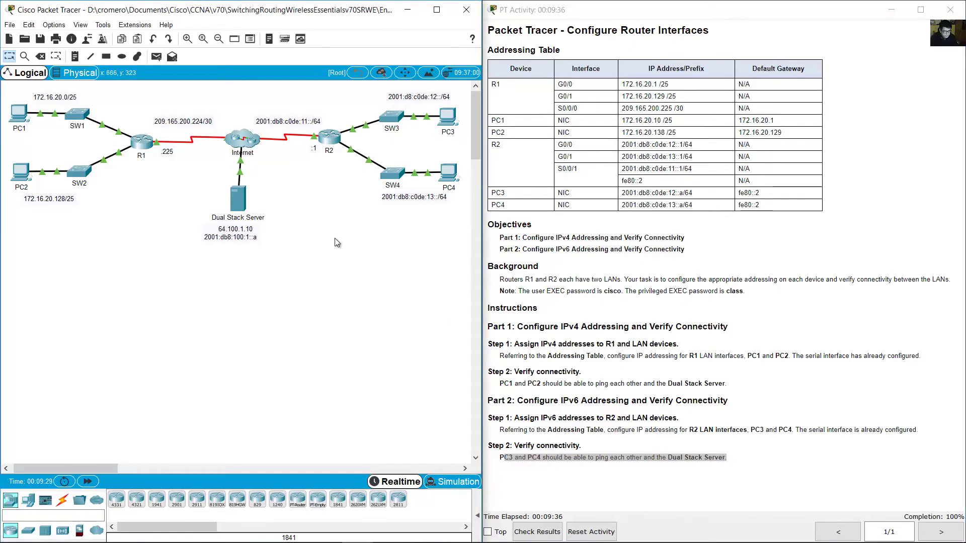
pyautogui.click(447, 117)
pyautogui.moveTo(434, 127); pyautogui.dragTo(141, 226)
pyautogui.click(237, 276)
pyautogui.moveTo(345, 261); pyautogui.dragTo(465, 261)
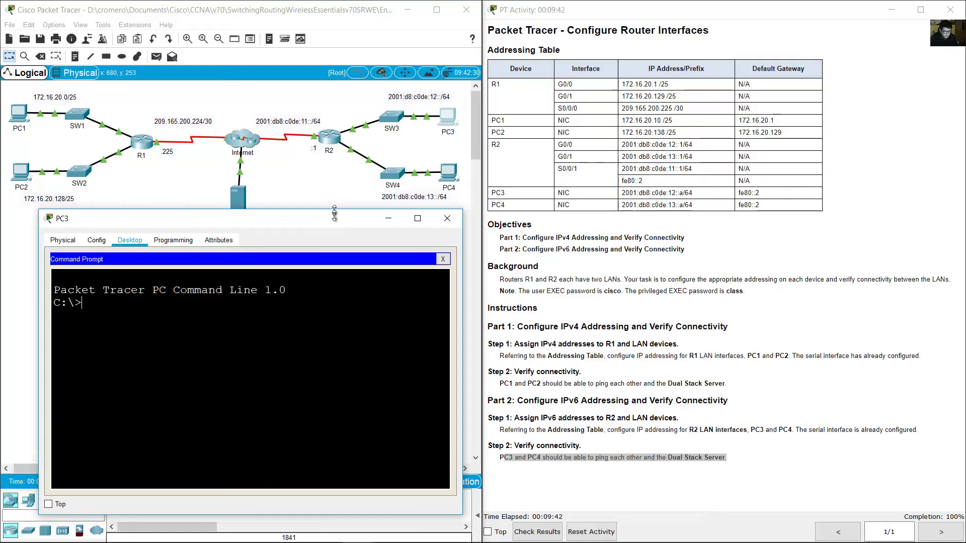
pyautogui.moveTo(335, 215); pyautogui.dragTo(335, 252)
# - Ping PC4 at 2001:db8:c0de:13::a from PC3, receiving four replies
pyautogui.write('ping')
pyautogui.click(668, 204)
pyautogui.moveTo(621, 205); pyautogui.dragTo(685, 205)
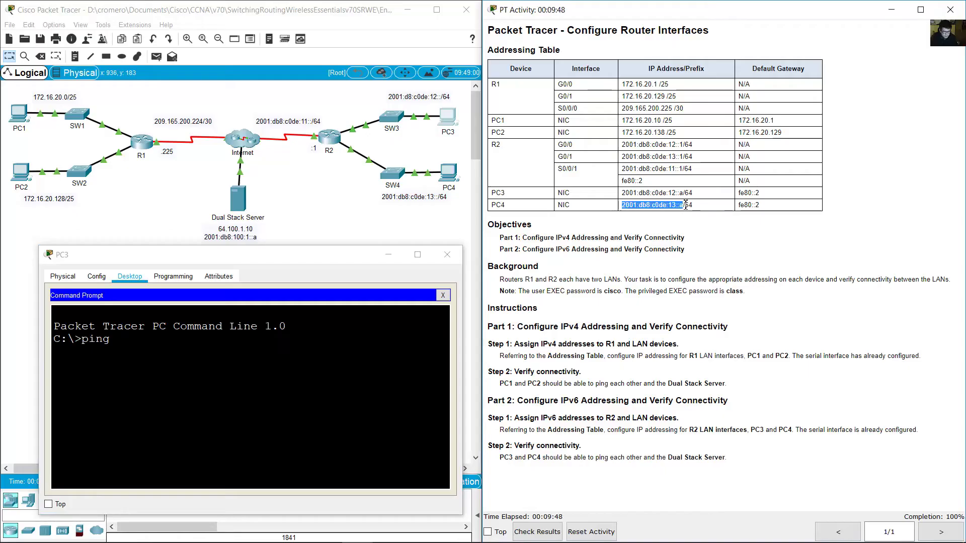
pyautogui.click(389, 371)
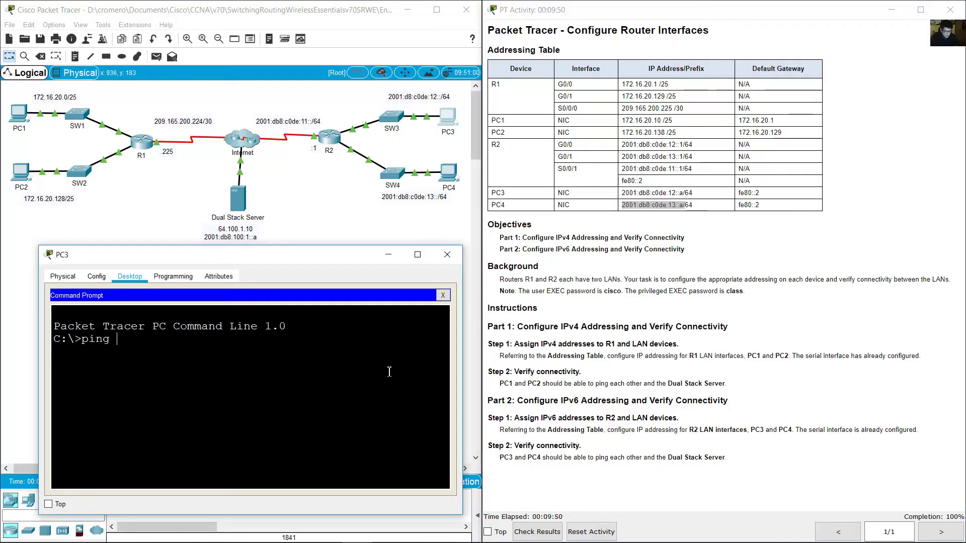
pyautogui.write('2001:db8:c0de')
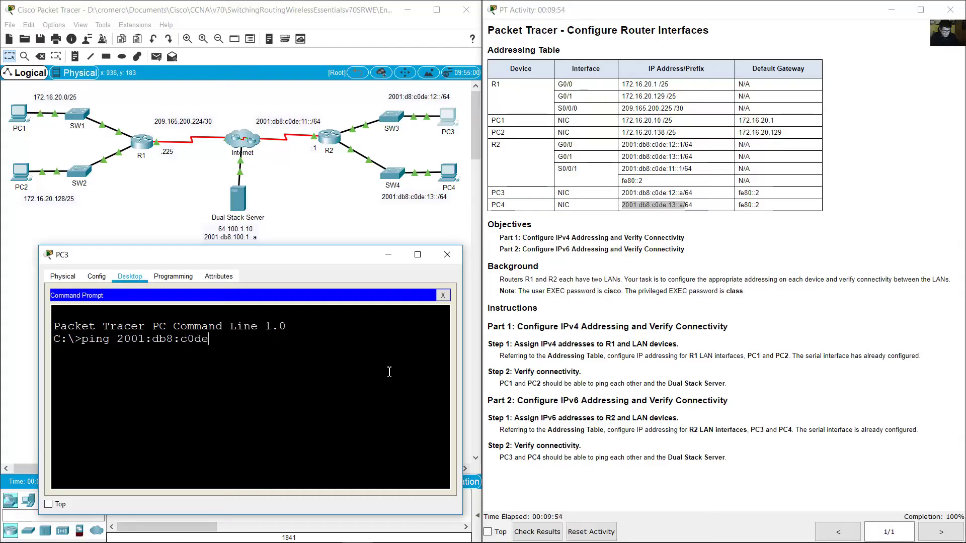
pyautogui.write(':13::a')
pyautogui.press('Return')
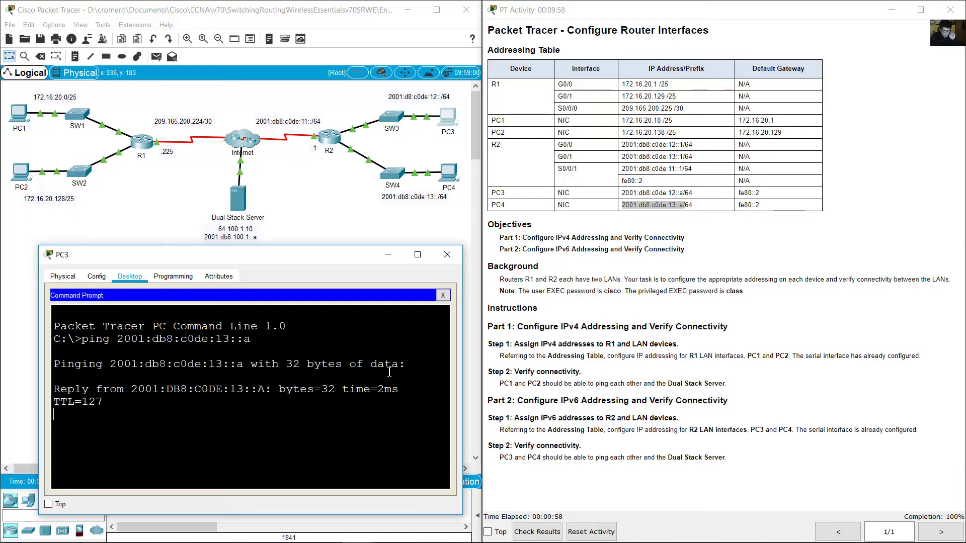
pyautogui.moveTo(462, 340); pyautogui.dragTo(558, 362)
pyautogui.moveTo(54, 356); pyautogui.dragTo(456, 398)
pyautogui.click(300, 426)
# - Edit the recalled ping to target the Dual Stack Server at 2001:db8:100:1::a
pyautogui.click(280, 228)
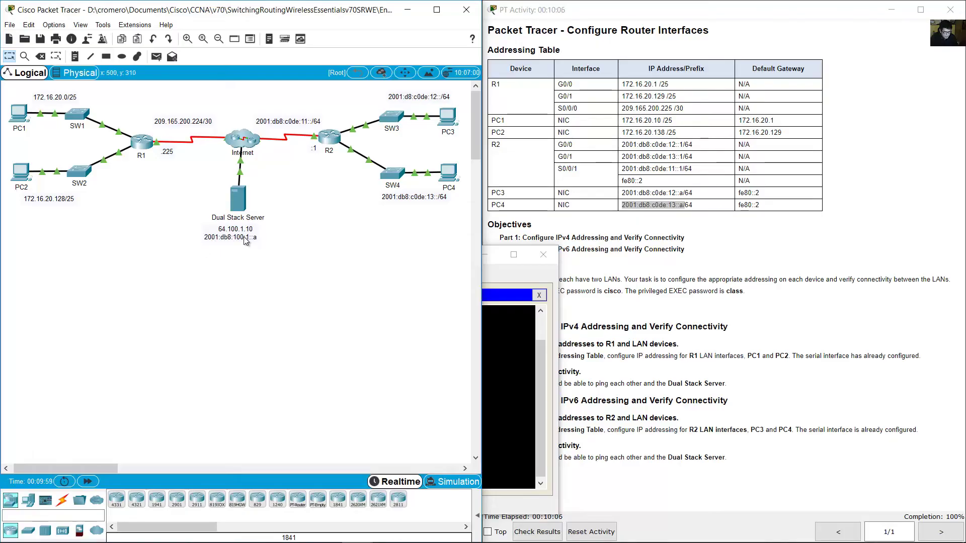
pyautogui.click(512, 339)
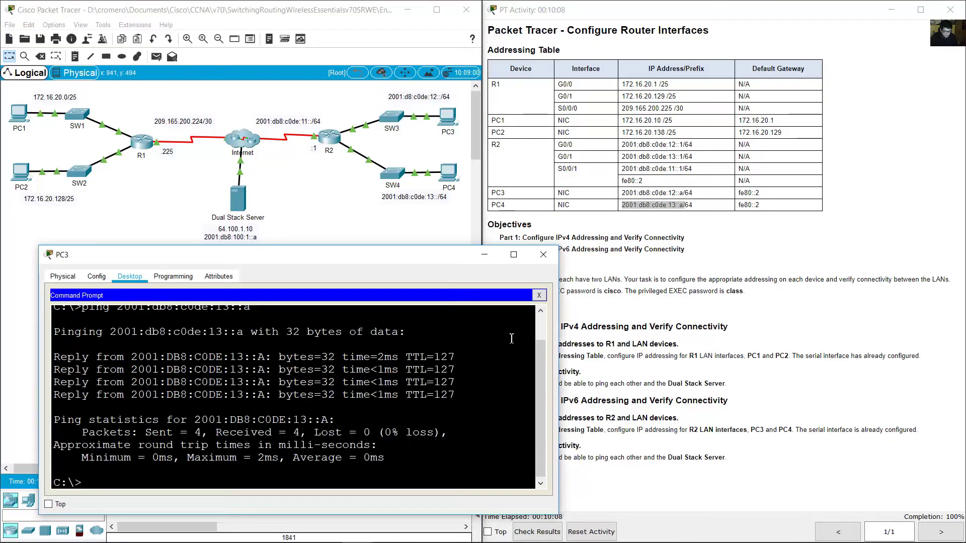
pyautogui.press('Up')
pyautogui.press('Left')
pyautogui.press('Left')
pyautogui.press('Left')
pyautogui.press('Left')
pyautogui.press('BackSpace')
pyautogui.press('BackSpace')
pyautogui.press('BackSpace')
pyautogui.press('BackSpace')
pyautogui.write('100')
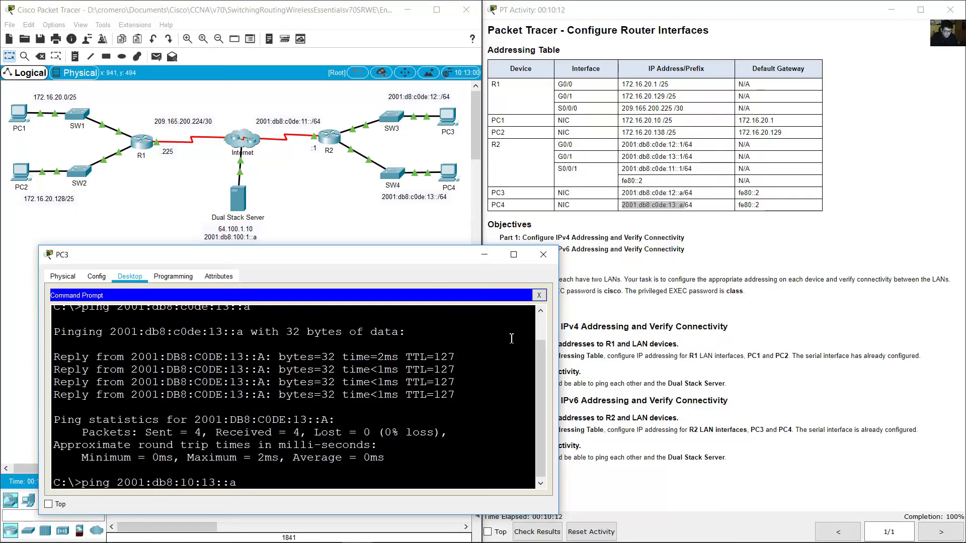
pyautogui.press('Right')
pyautogui.press('Delete')
pyautogui.press('Return')
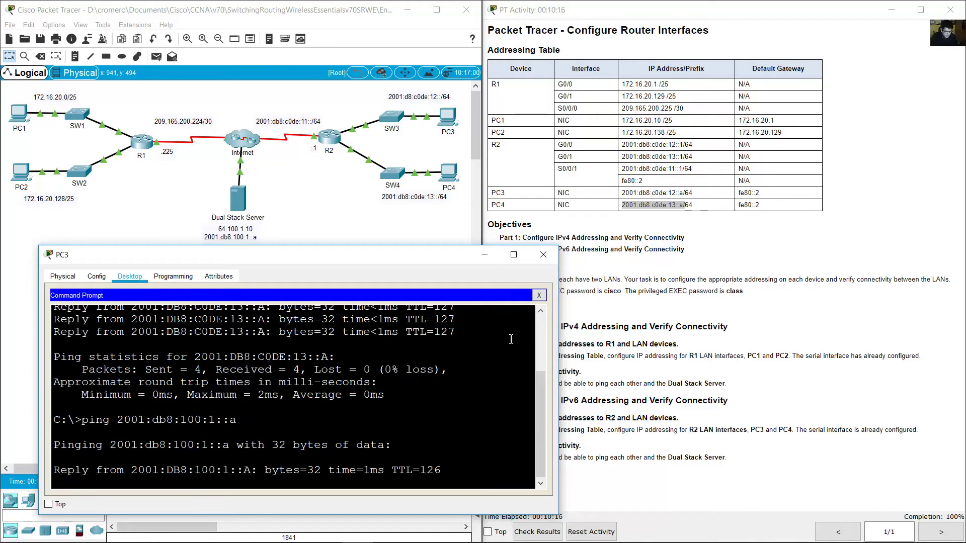
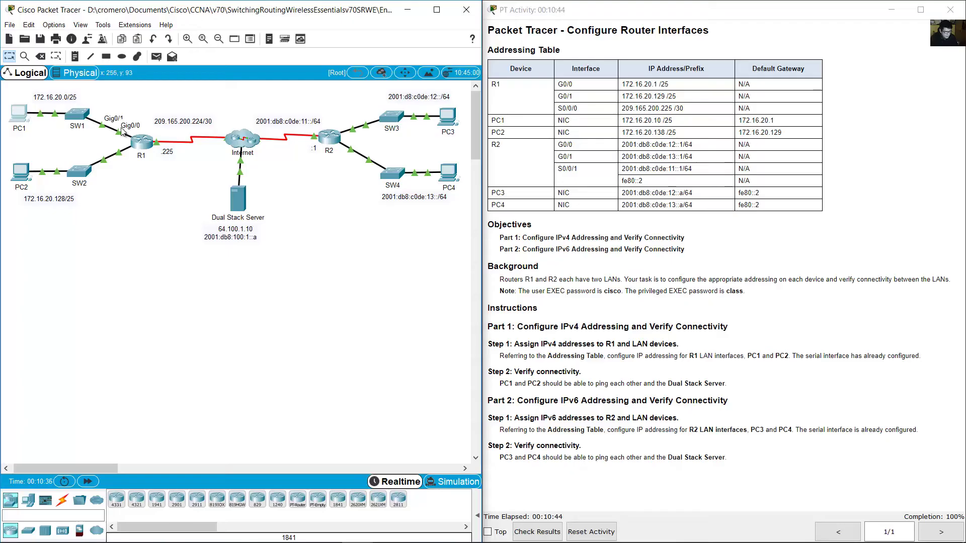
# - Leave configuration mode on R1 with end
pyautogui.click(132, 150)
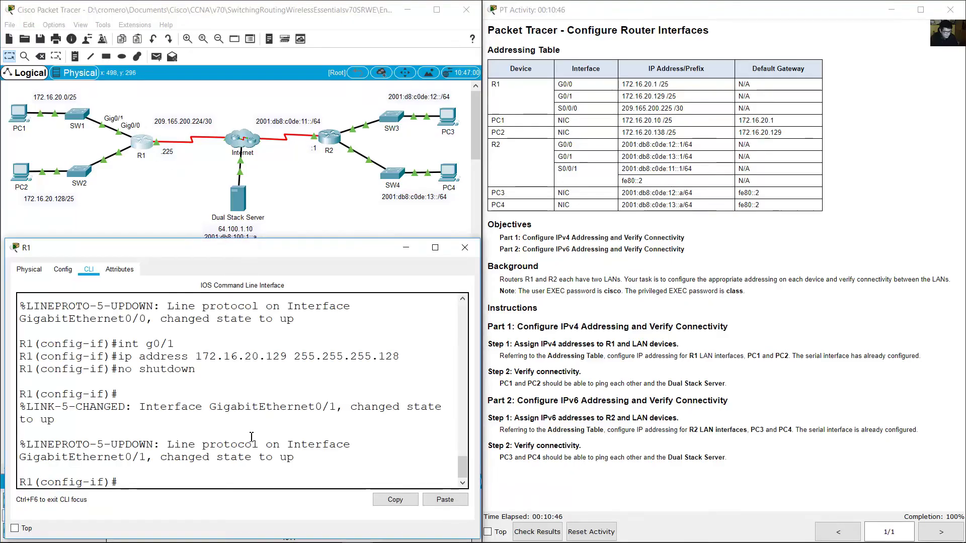
pyautogui.write('end')
pyautogui.press('Return')
# - Show R1's running-config and confirm the G0/0 address 172.16.20.1
pyautogui.write('sh')
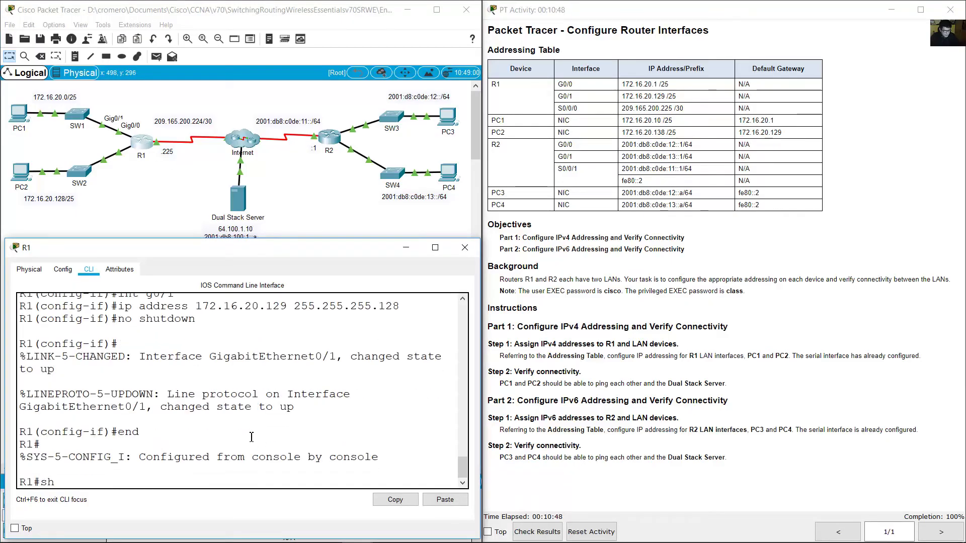
pyautogui.write('ow runnin')
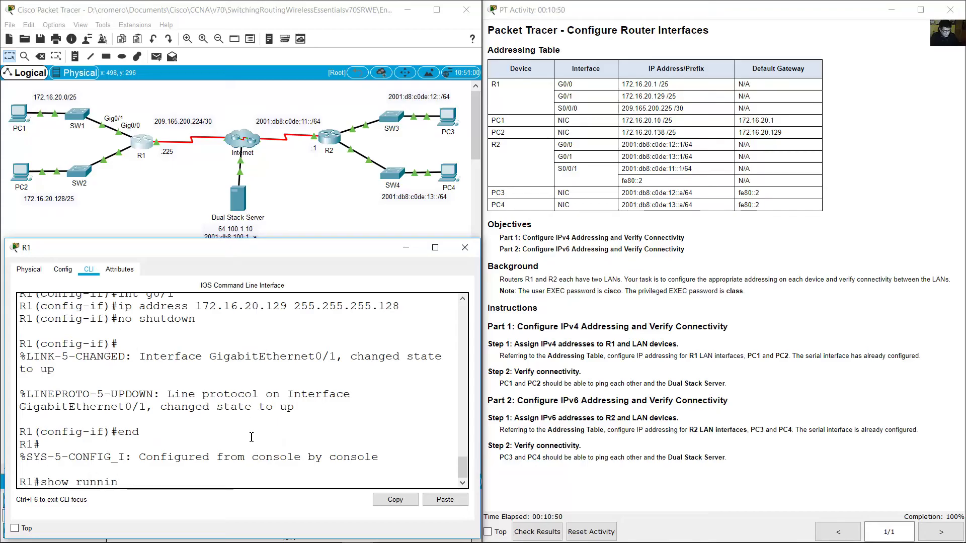
pyautogui.write('g-conf')
pyautogui.press('Return')
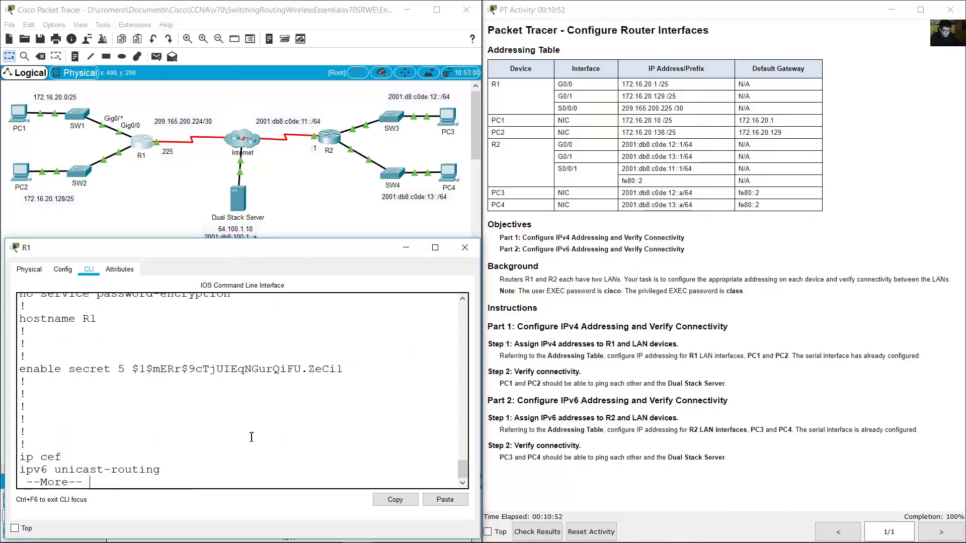
pyautogui.press('space')
pyautogui.press('space')
pyautogui.scroll(2, 225, 402)
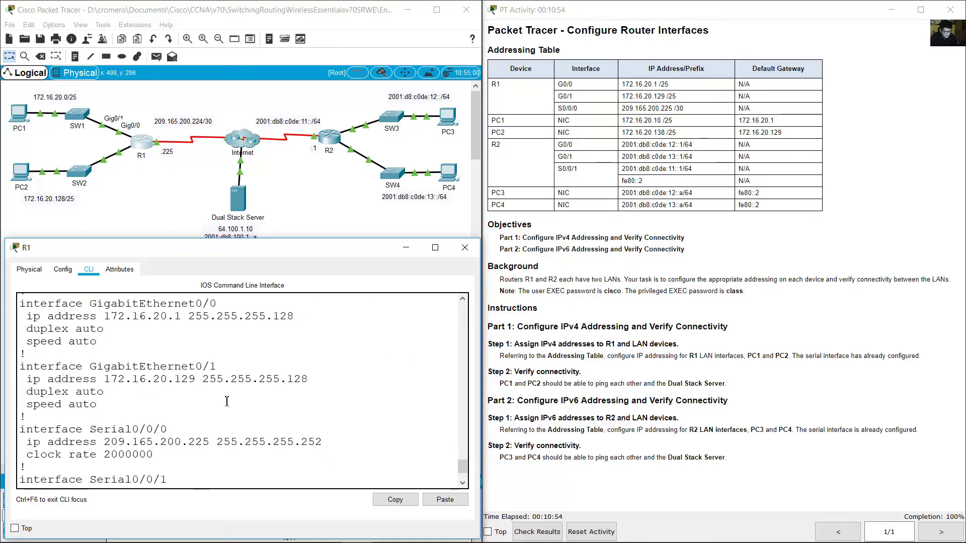
pyautogui.moveTo(90, 303); pyautogui.dragTo(183, 314)
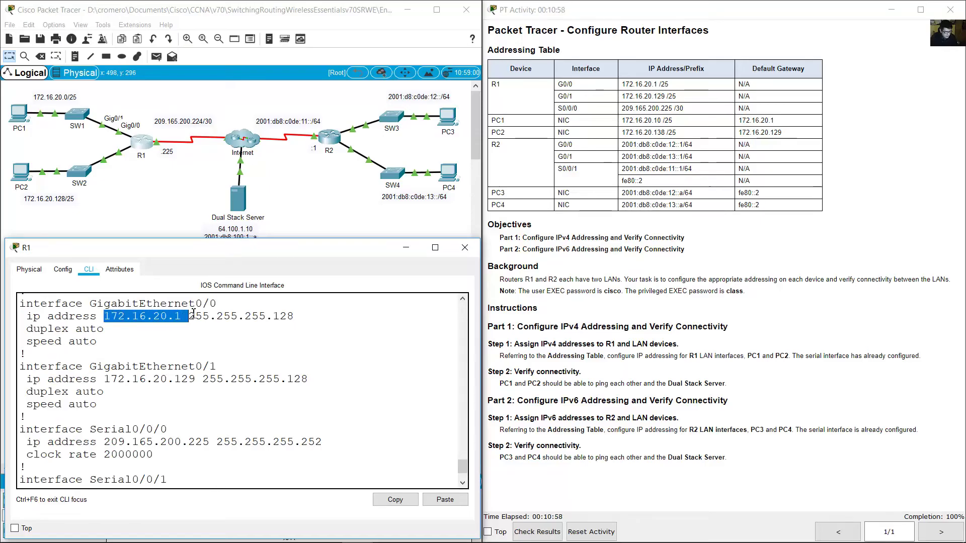
pyautogui.click(195, 171)
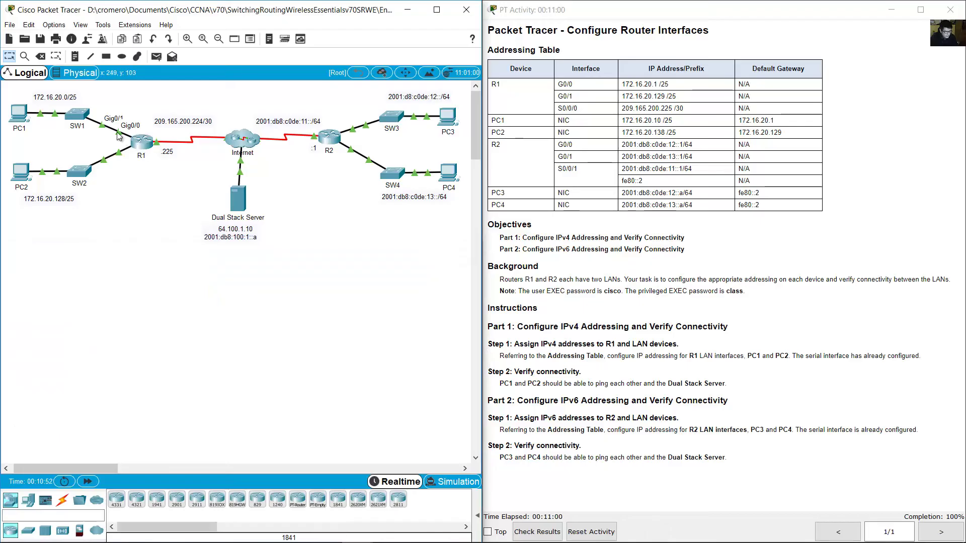
pyautogui.moveTo(39, 139); pyautogui.dragTo(6, 116)
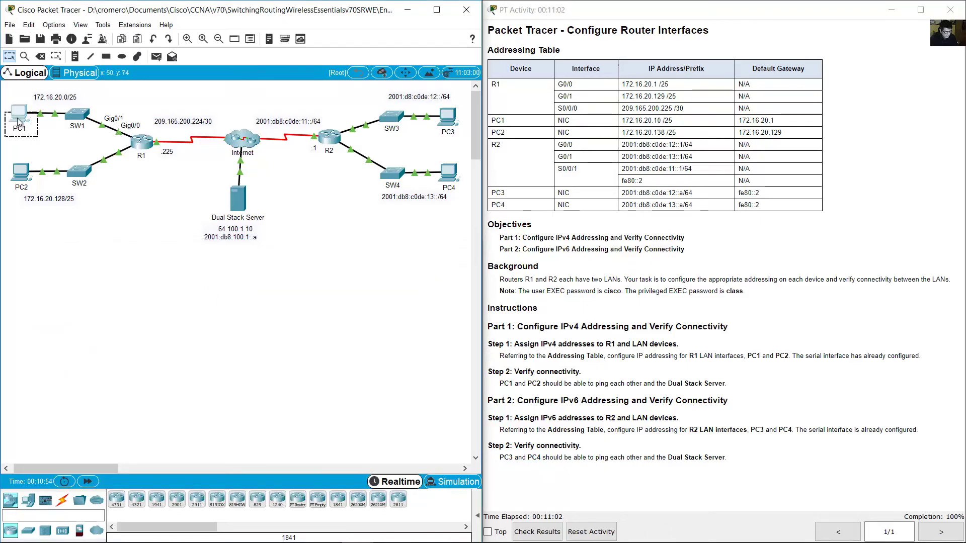
pyautogui.click(19, 120)
pyautogui.moveTo(203, 404); pyautogui.dragTo(145, 403)
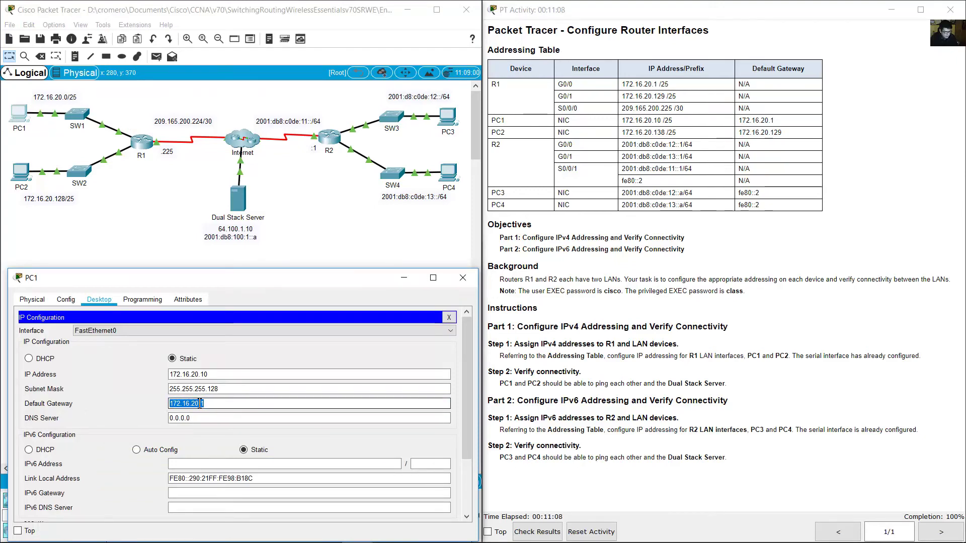
pyautogui.click(404, 278)
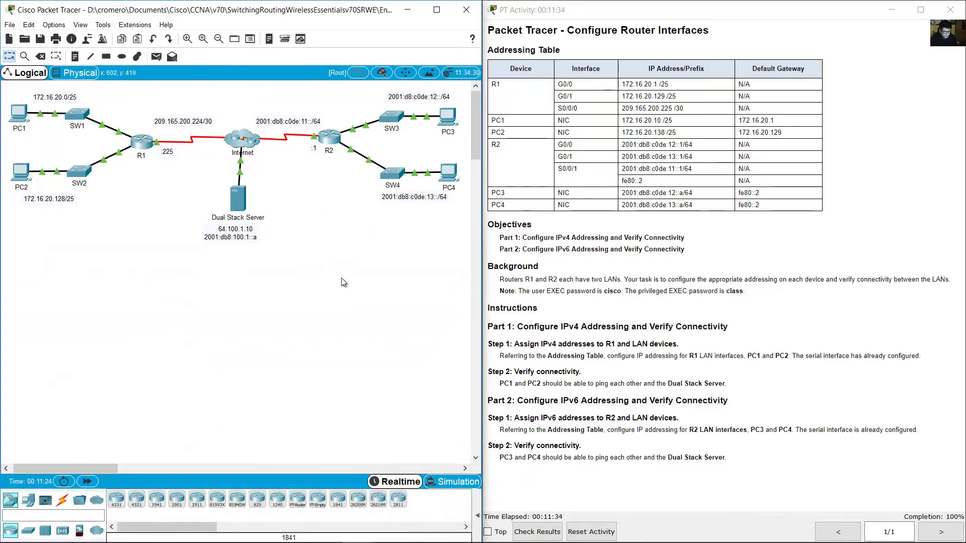
pyautogui.click(450, 176)
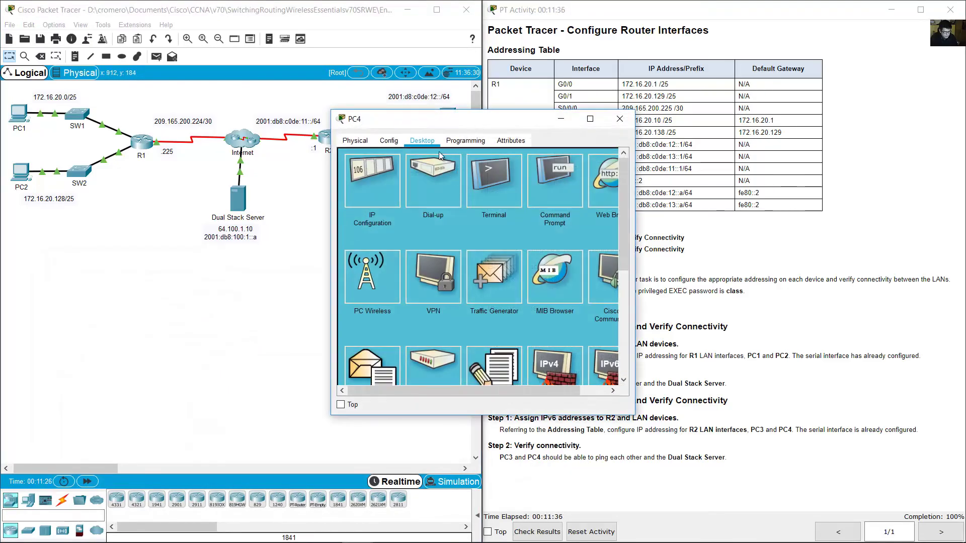
pyautogui.moveTo(466, 132); pyautogui.dragTo(165, 244)
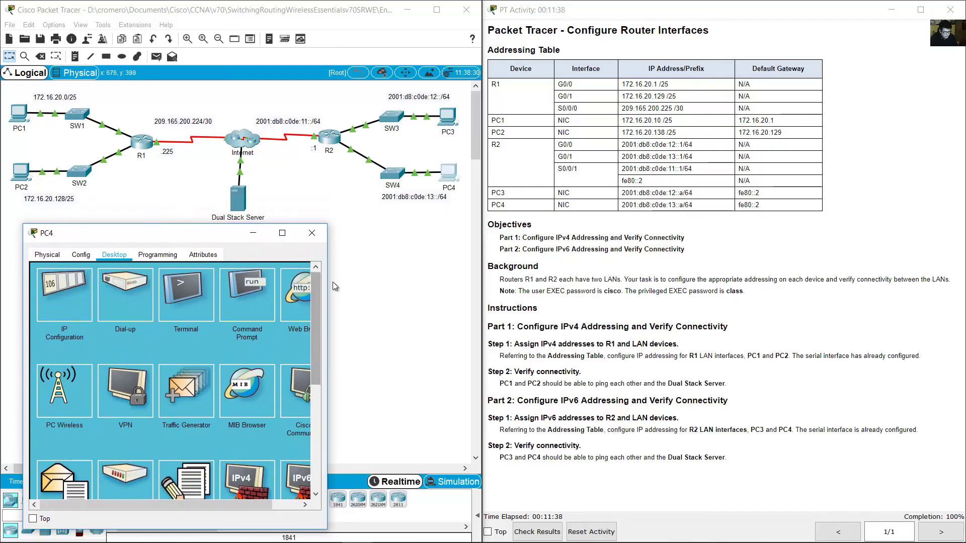
pyautogui.moveTo(329, 280); pyautogui.dragTo(487, 281)
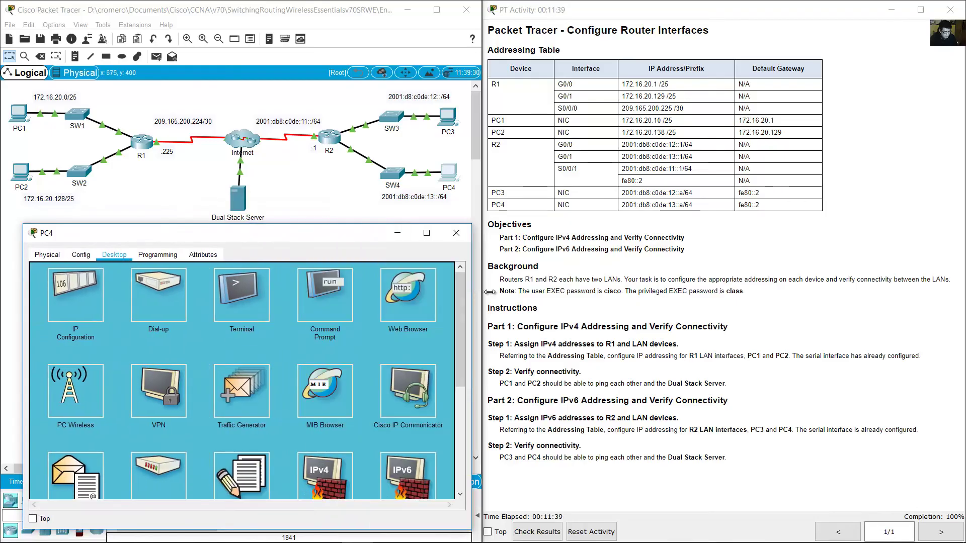
pyautogui.click(66, 295)
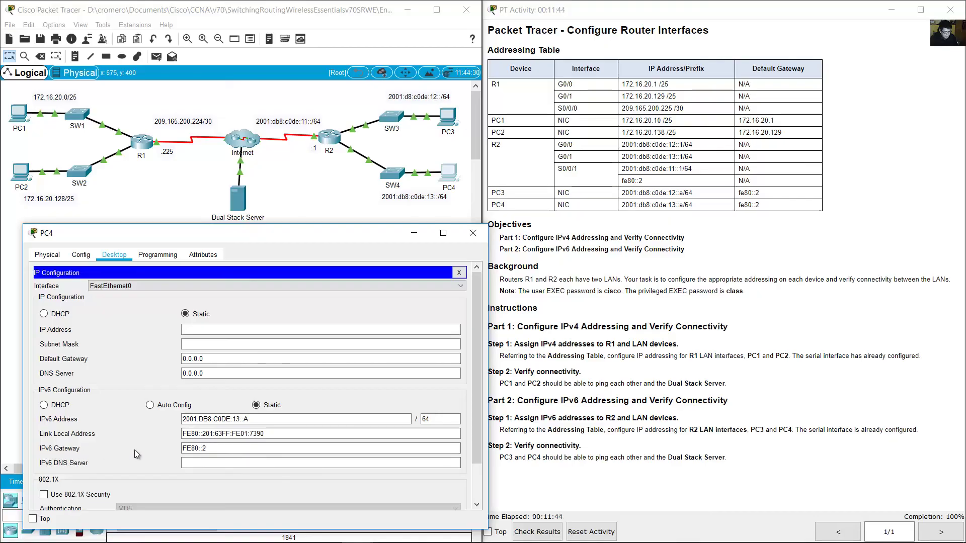
pyautogui.click(219, 453)
pyautogui.tripleClick(194, 454)
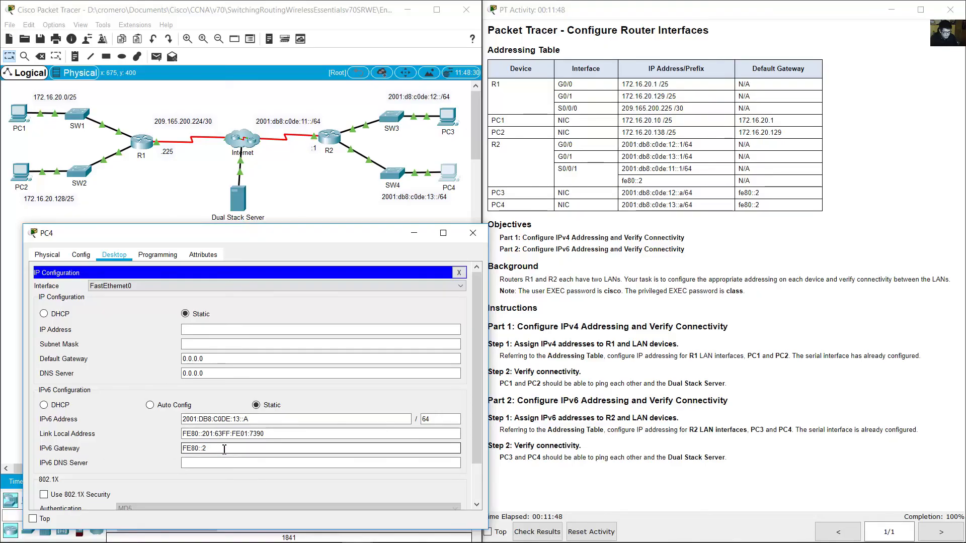
pyautogui.click(343, 186)
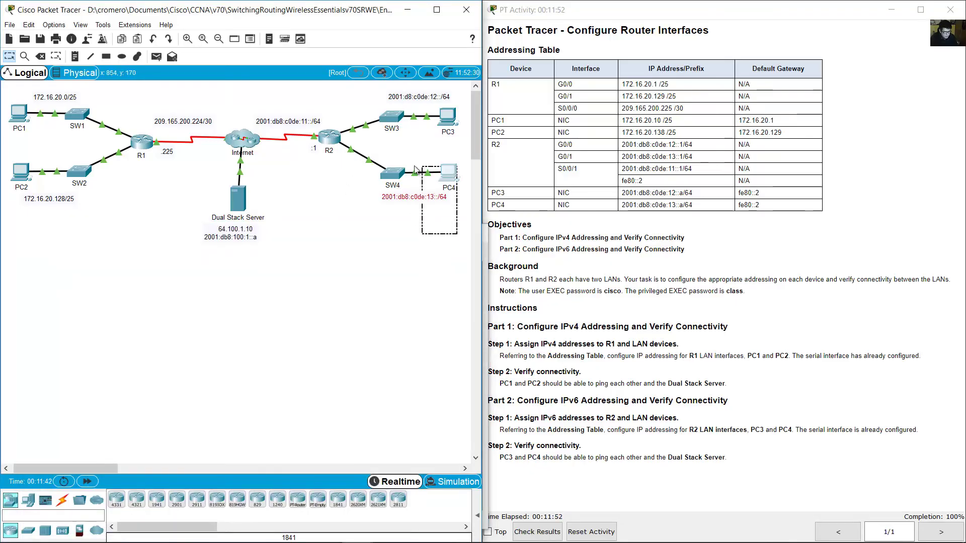
pyautogui.moveTo(352, 154)
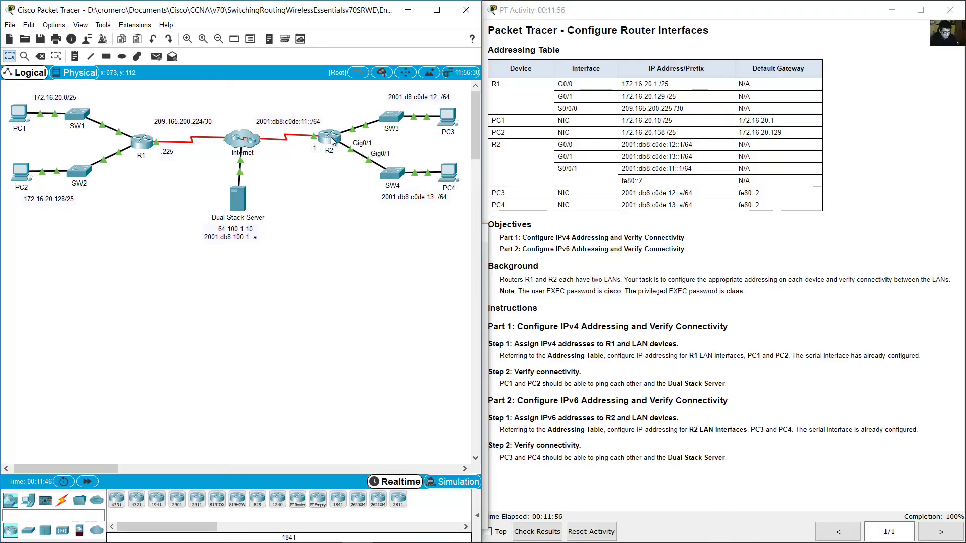
# - Leave configuration mode on R2 with end
pyautogui.click(329, 141)
pyautogui.write('en')
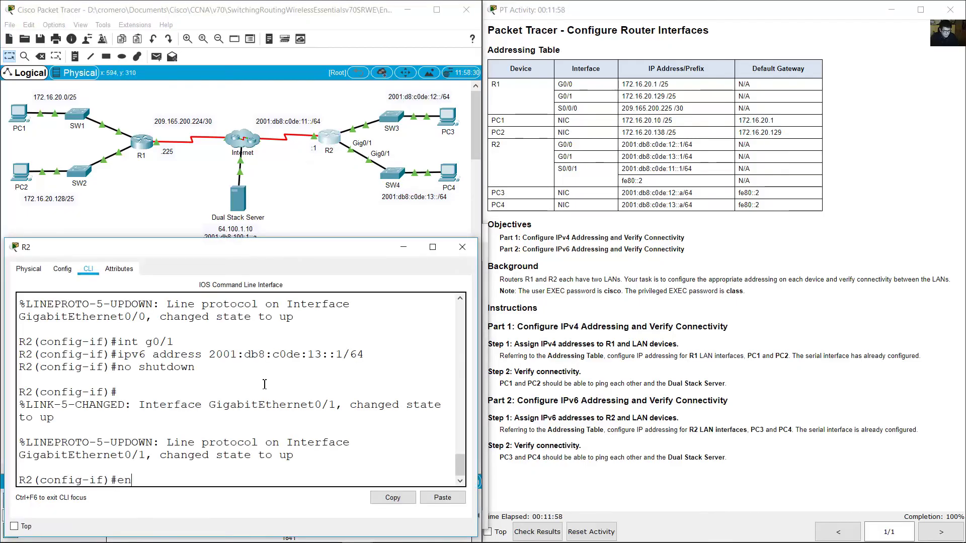
pyautogui.write('d')
pyautogui.press('Return')
# - Display R2's running-config and page through its interface settings
pyautogui.write('show r')
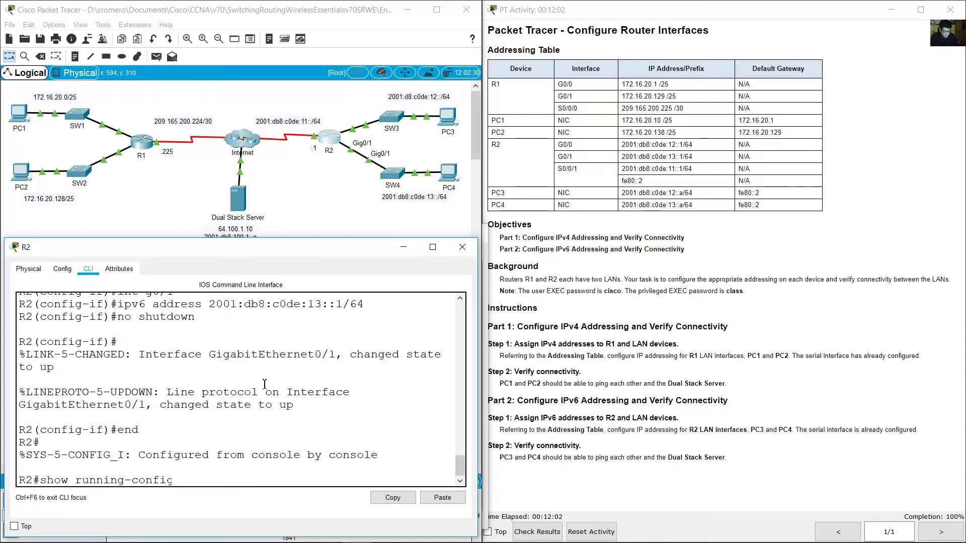
pyautogui.write('unning-config')
pyautogui.press('Return')
pyautogui.press('space')
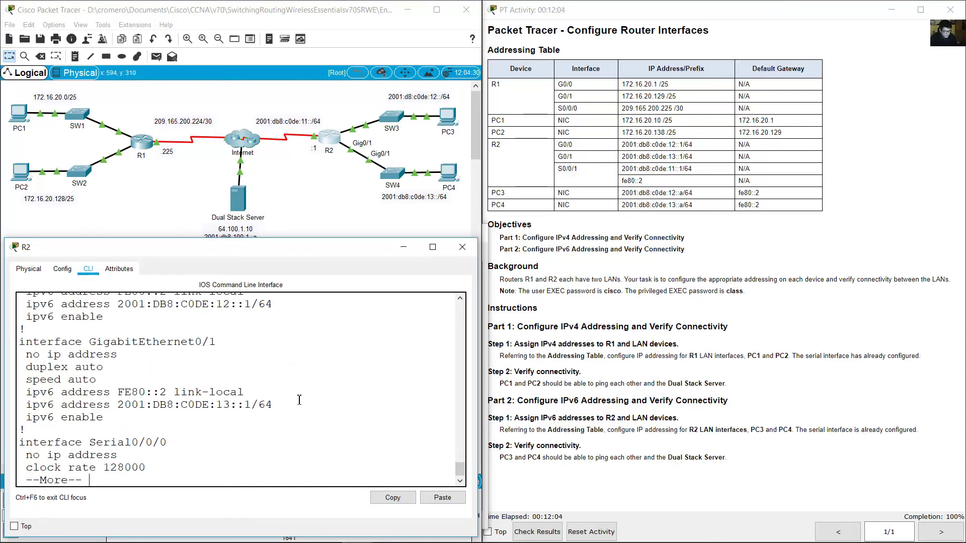
pyautogui.scroll(1, 300, 402)
pyautogui.scroll(-2, 300, 403)
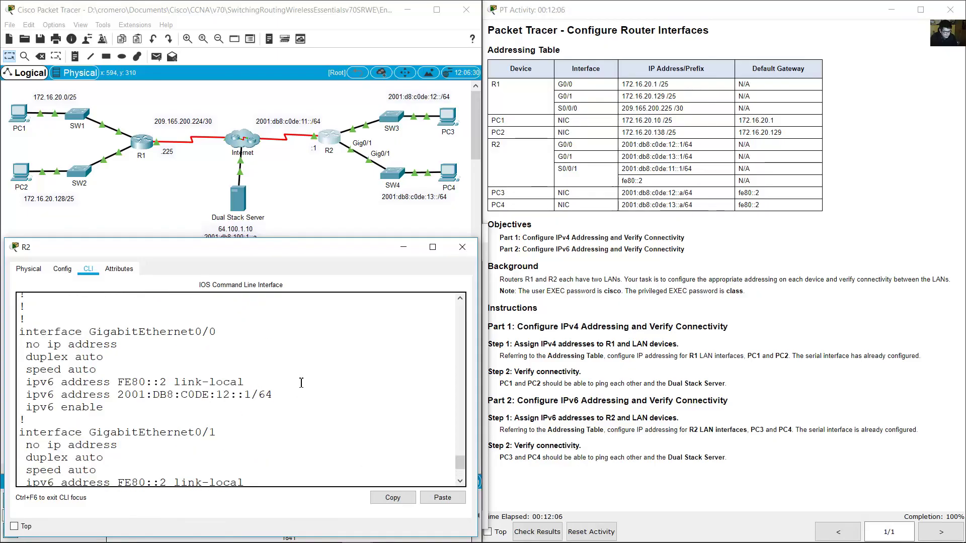
pyautogui.click(342, 152)
# - Highlight GigabitEthernet0/1's 2001:DB8:C0DE:13::1/64 and FE80::2 link-local addresses in R2's config
pyautogui.click(329, 141)
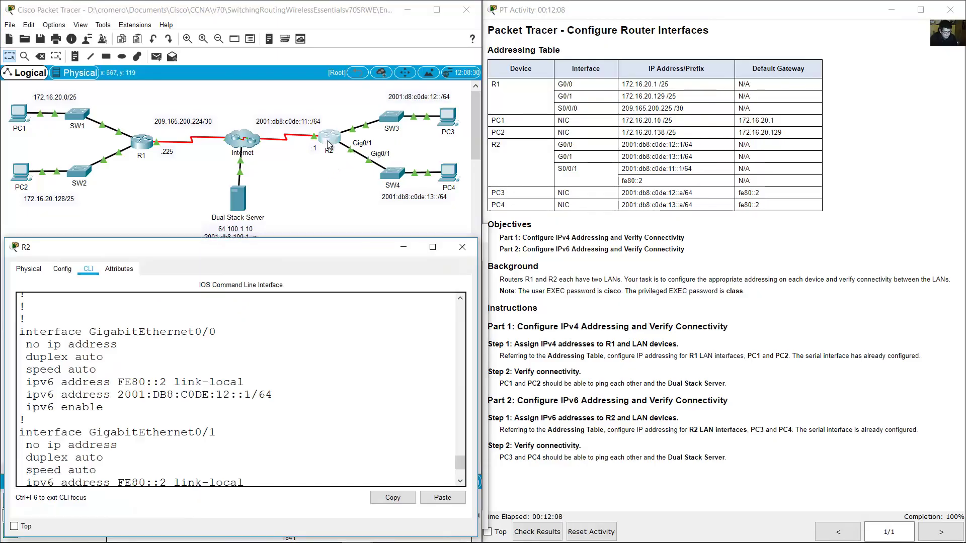
pyautogui.scroll(-3, 210, 370)
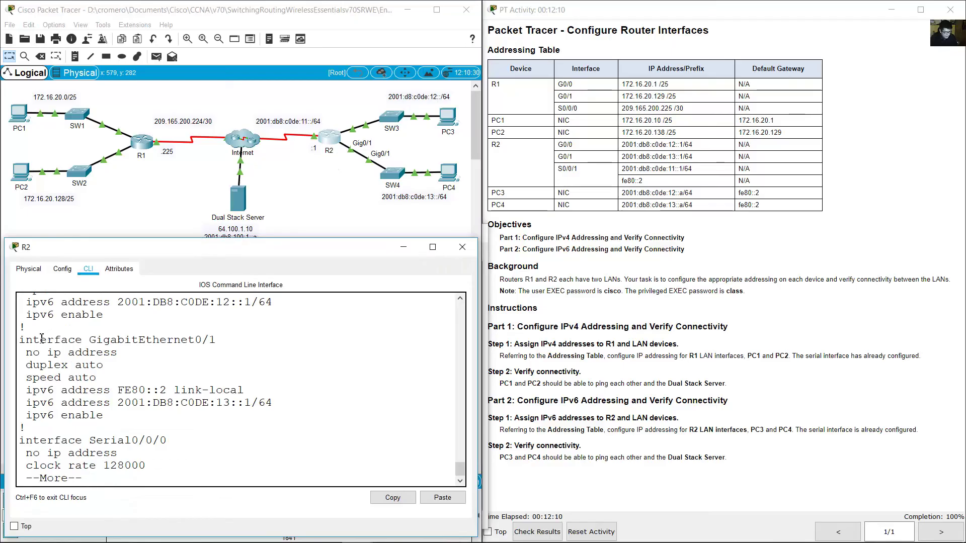
pyautogui.moveTo(53, 340); pyautogui.dragTo(231, 343)
pyautogui.click(220, 370)
pyautogui.moveTo(32, 405); pyautogui.dragTo(243, 409)
pyautogui.click(137, 390)
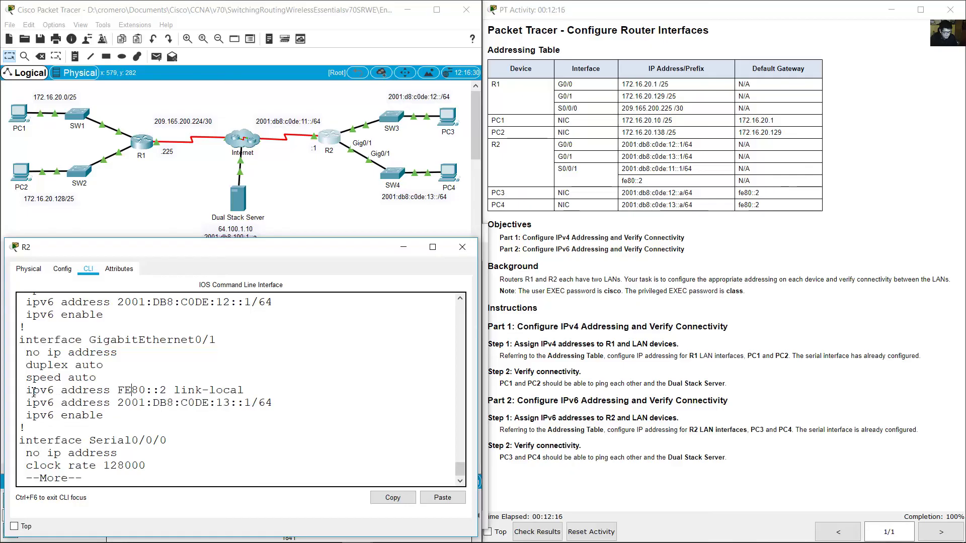
pyautogui.moveTo(23, 393); pyautogui.dragTo(244, 391)
pyautogui.moveTo(118, 390); pyautogui.dragTo(157, 387)
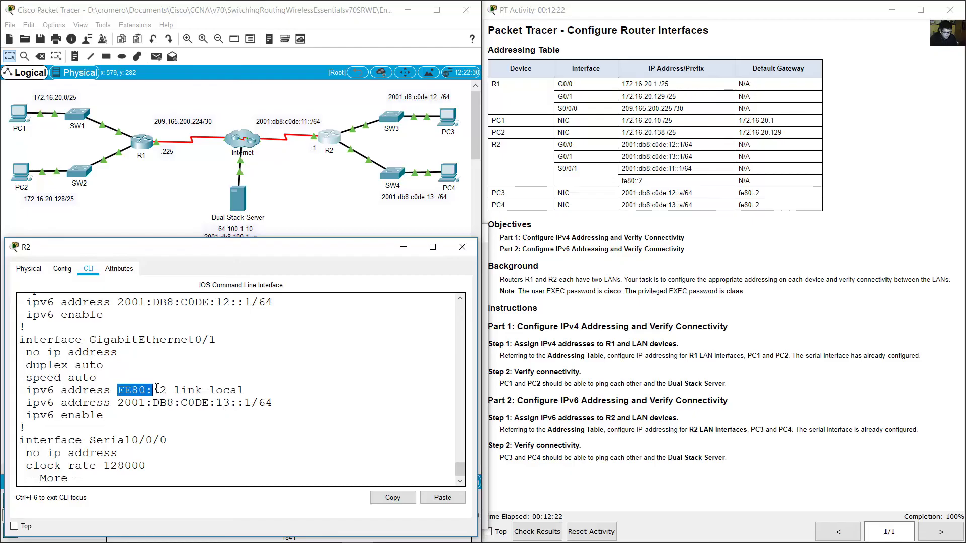
# - Check that PC4's IPv6 gateway is FE80::2, matching R2's link-local address
pyautogui.click(448, 172)
pyautogui.moveTo(182, 449); pyautogui.dragTo(209, 449)
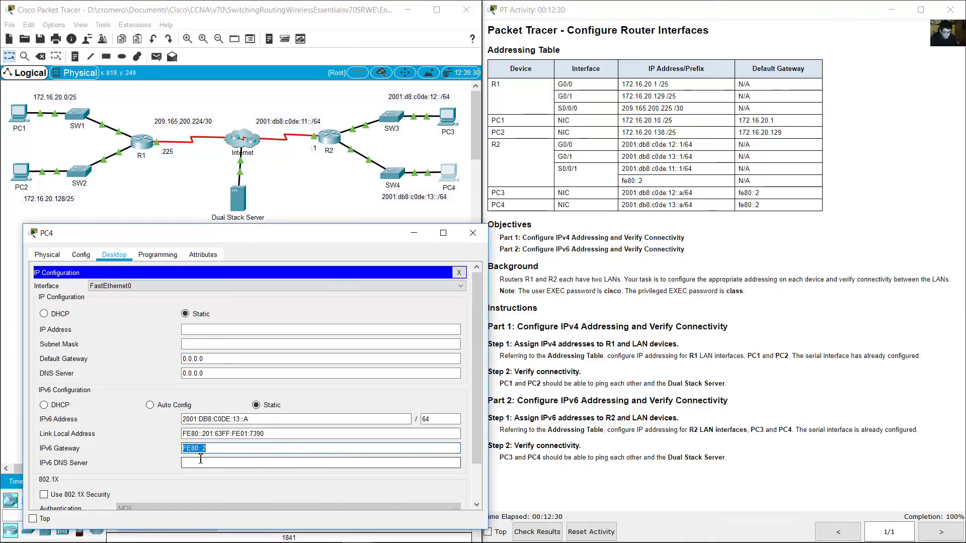
pyautogui.click(343, 166)
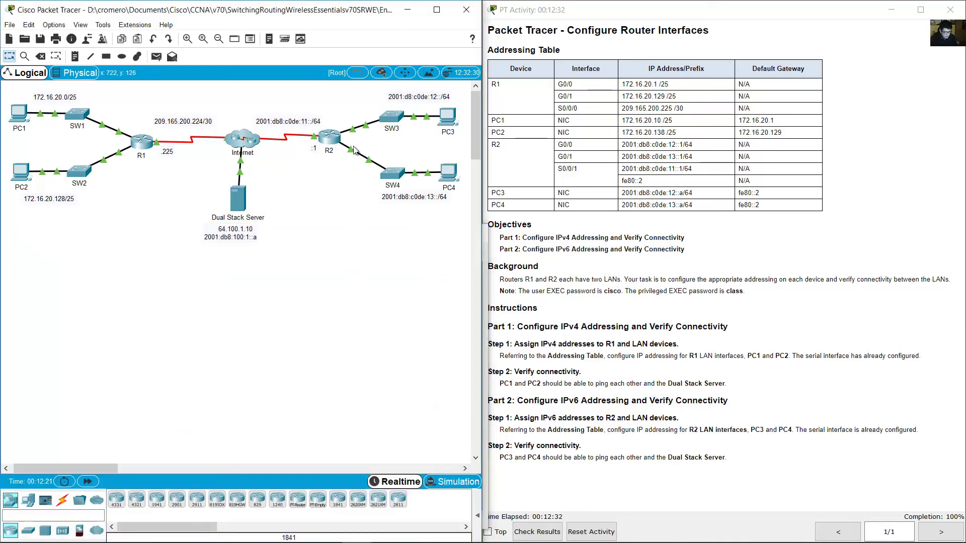